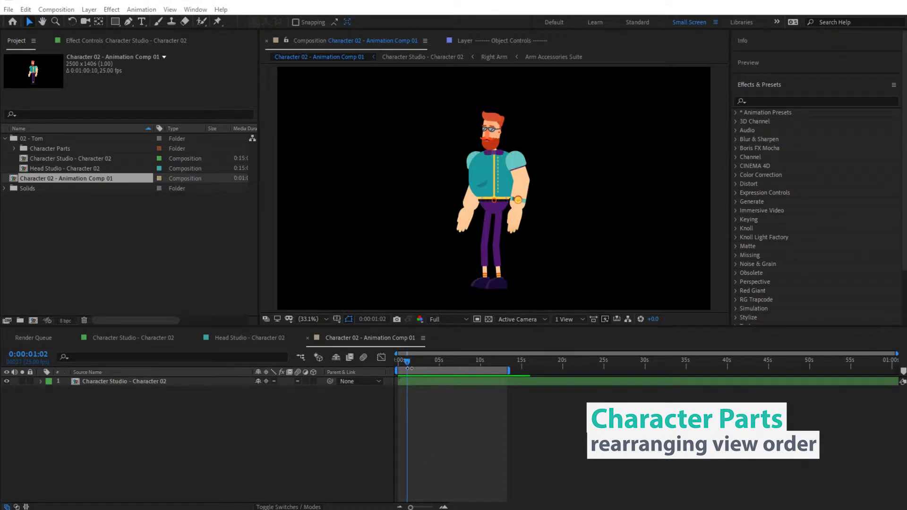
Scrub Animation Comp 01 to 0:00:10:06, the cross-legged, arms-crossed pose, then deselect the character
left_click_drag(409, 365, 477, 374)
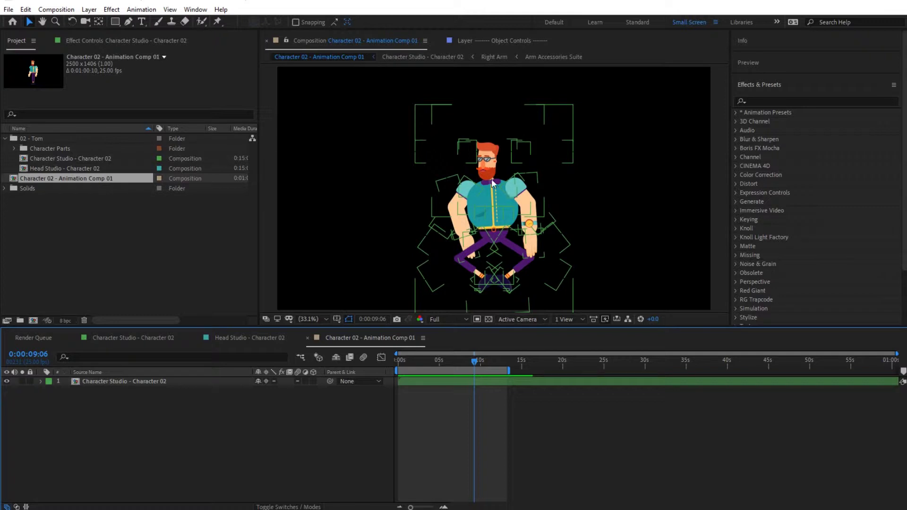
left_click_drag(479, 369, 484, 368)
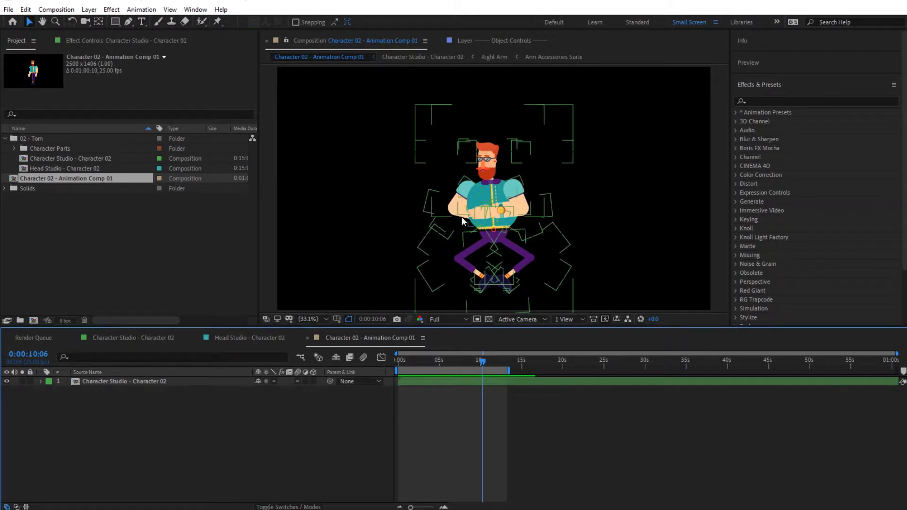
left_click(492, 227)
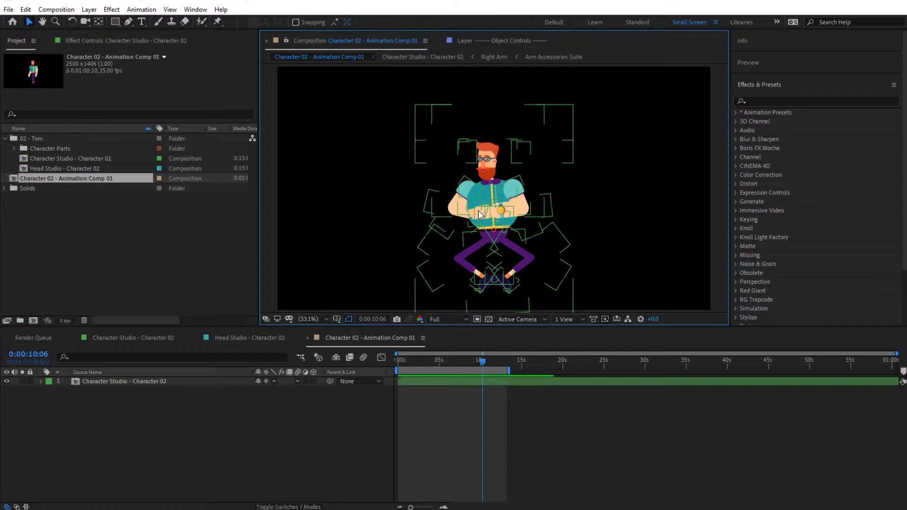
left_click(352, 402)
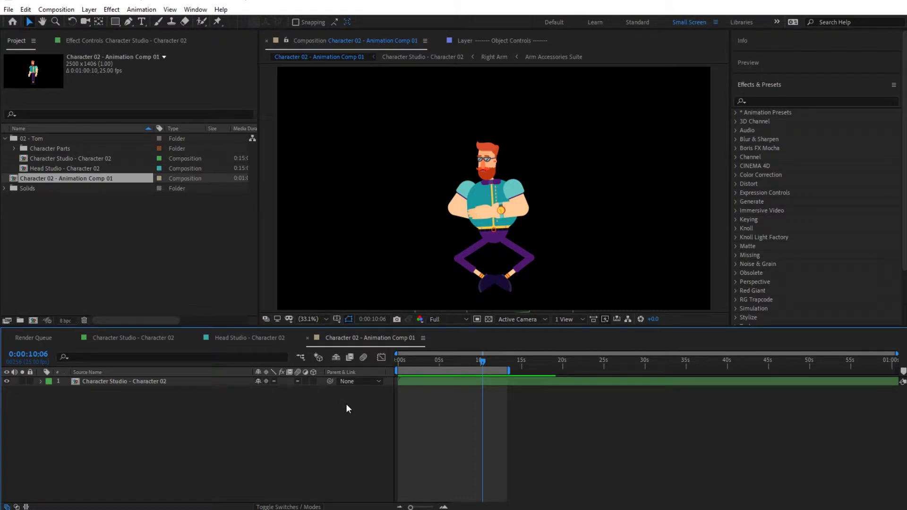
Switch to the Character Studio - Character 02 comp, collapse layer 2, and scroll to the Character Parts group
left_click(135, 338)
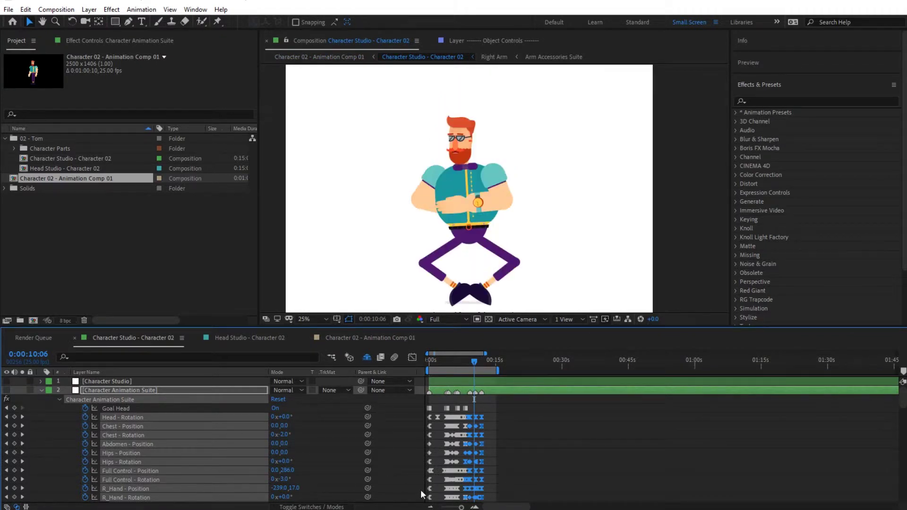
left_click(42, 390)
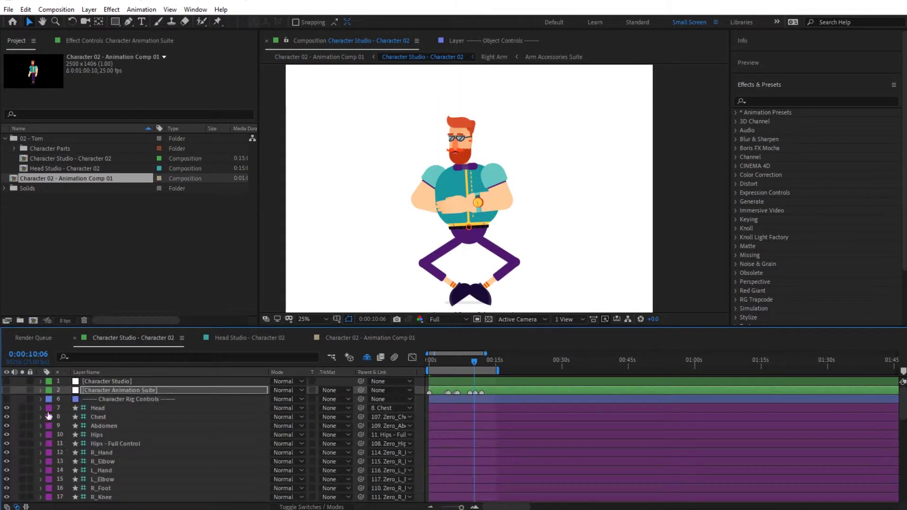
left_click(421, 419)
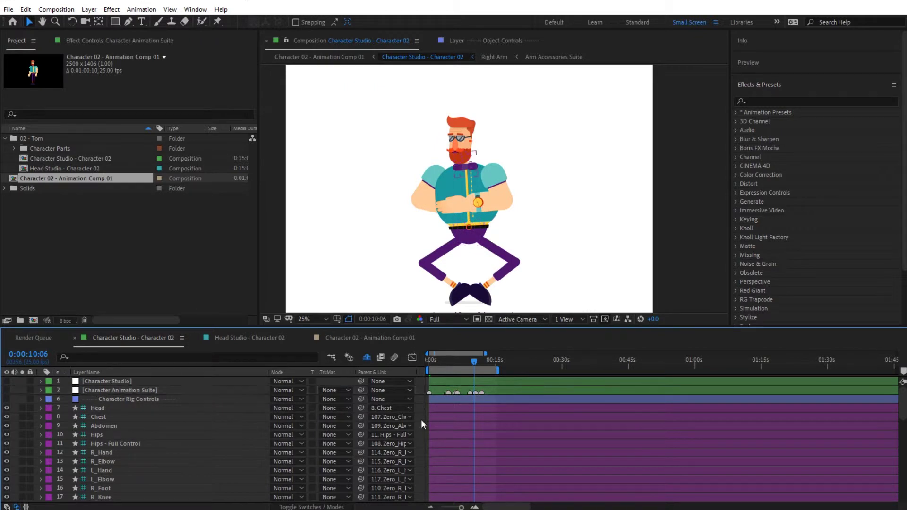
scroll(456, 425, "down", 5)
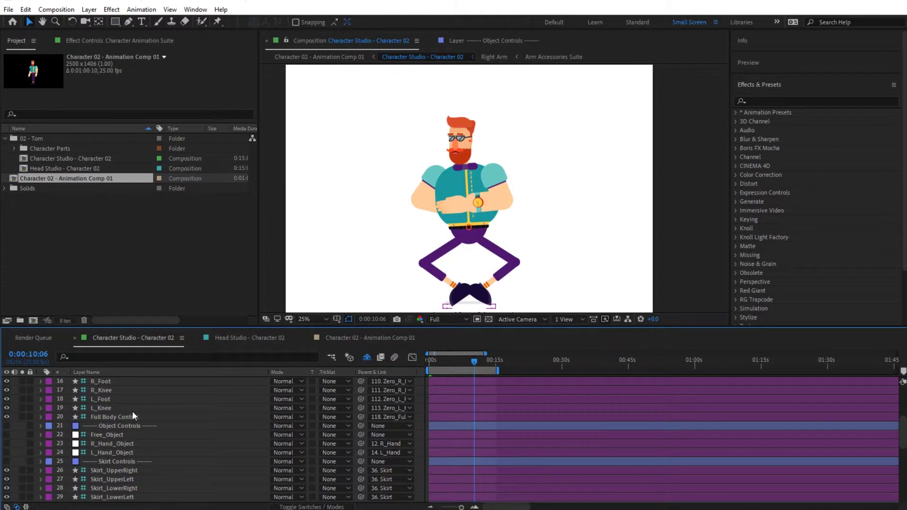
scroll(110, 427, "down", 2)
scroll(110, 427, "down", 1)
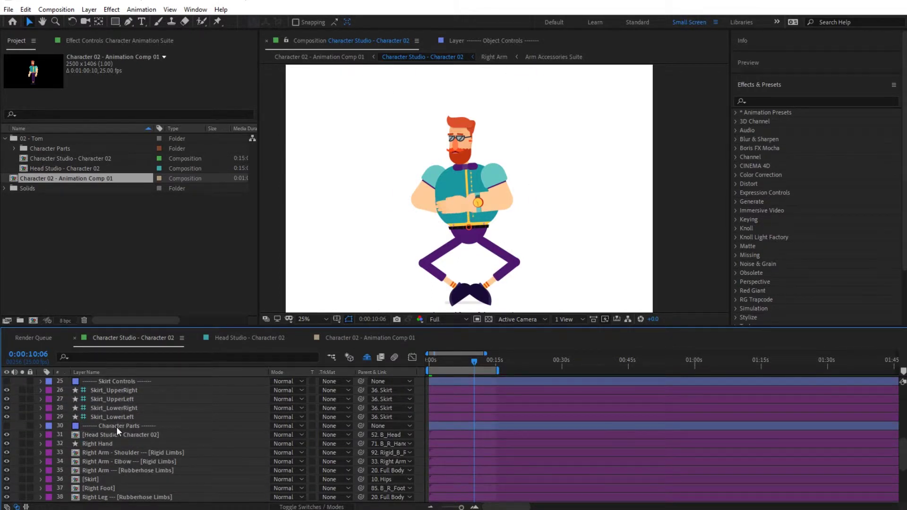
left_click(115, 426)
scroll(112, 416, "down", 2)
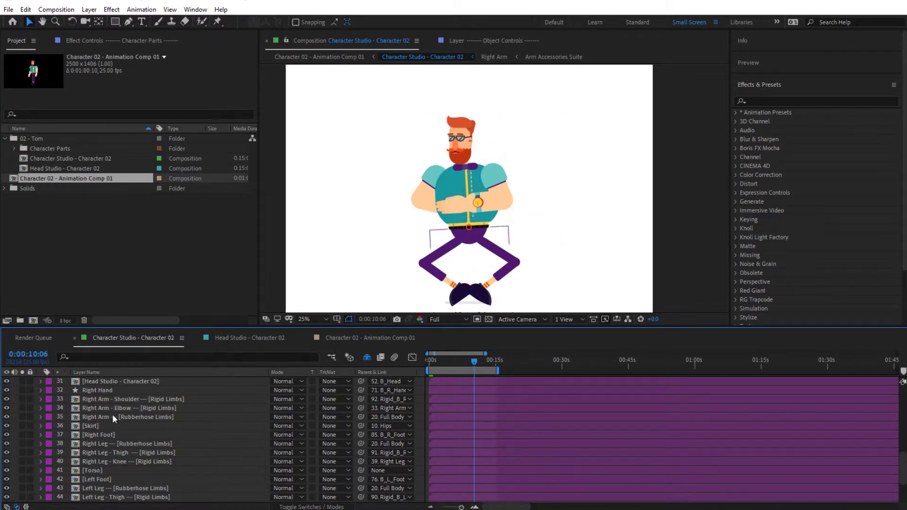
scroll(112, 415, "down", 2)
Drag Head Studio - Character 02 down to layer 35, below Right Arm --- [Rubberhose Limbs] and above Skirt
scroll(115, 455, "up", 3)
left_click(99, 409)
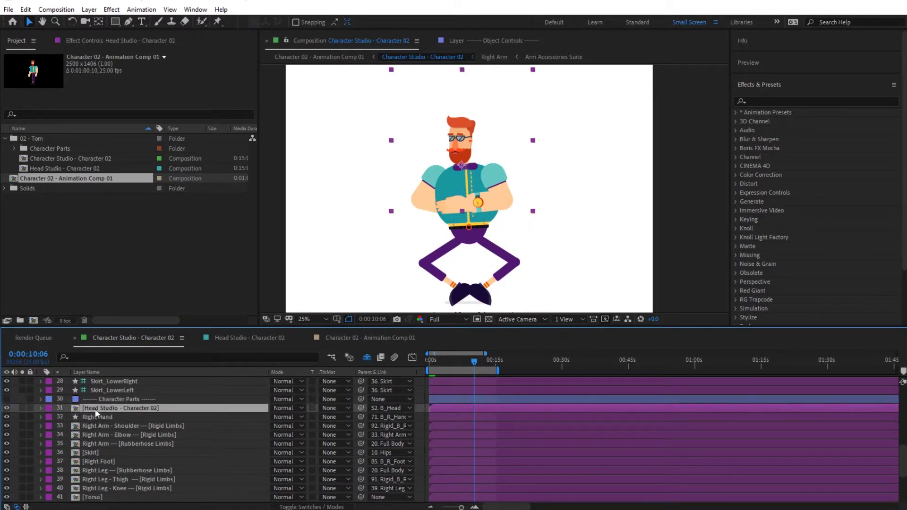
left_click(93, 415)
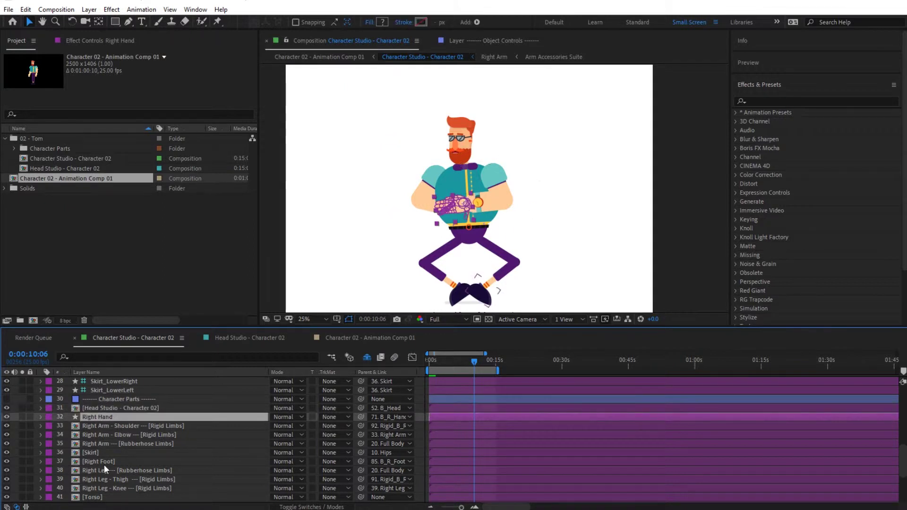
left_click(170, 407)
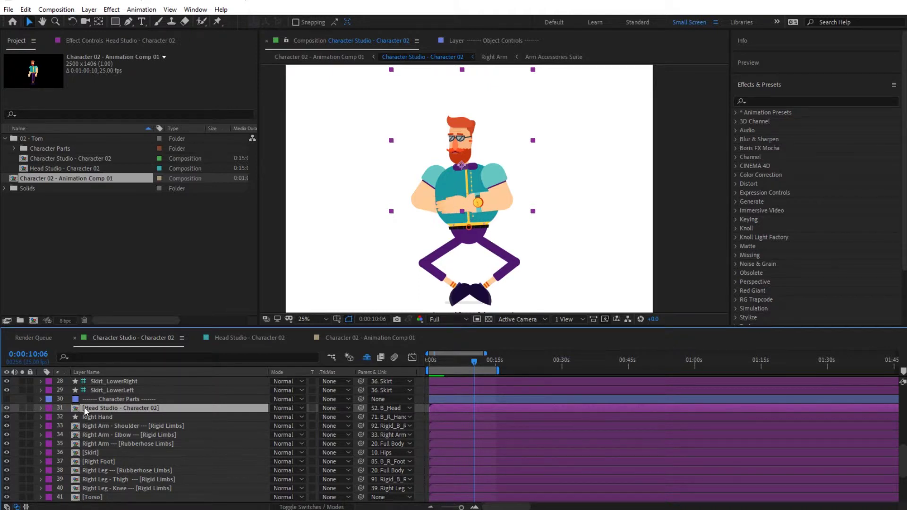
left_click_drag(97, 408, 126, 447)
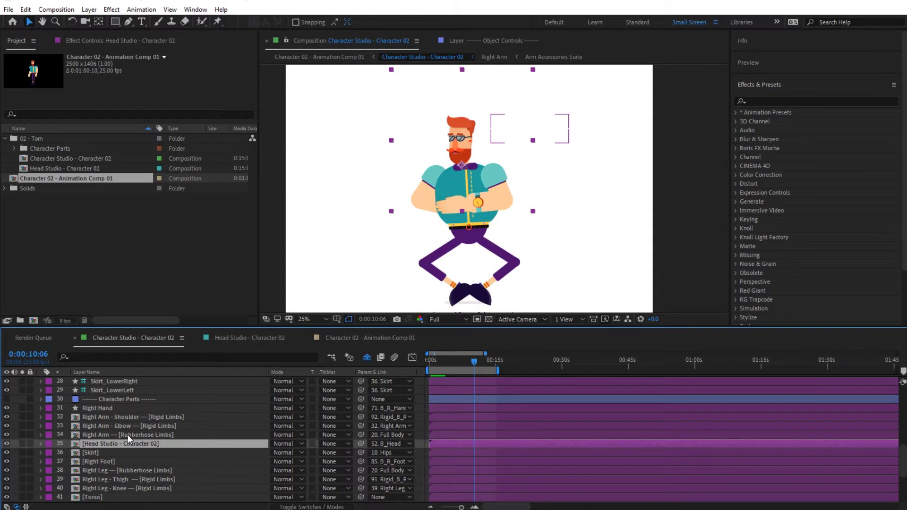
scroll(127, 434, "down", 5)
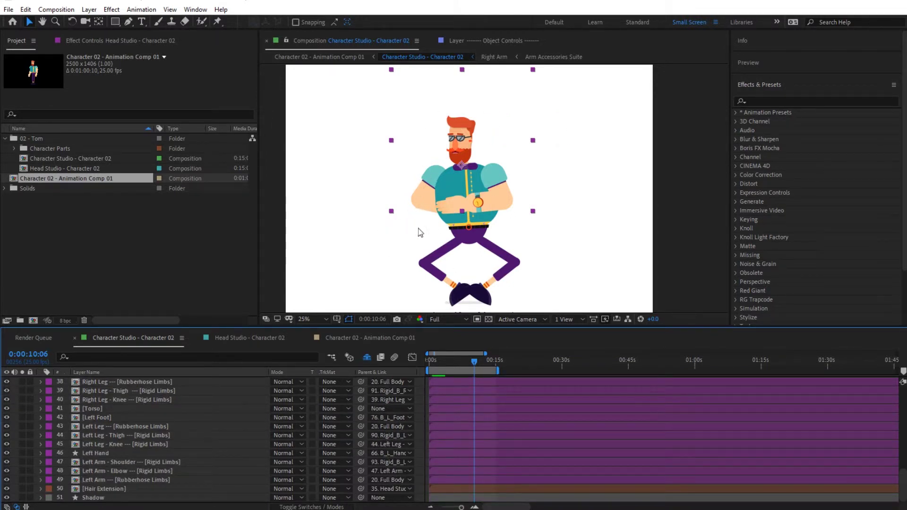
Drag Left Hand and the three left-arm layers up to positions 41–44, just below Right Leg - Knee
left_click(101, 454)
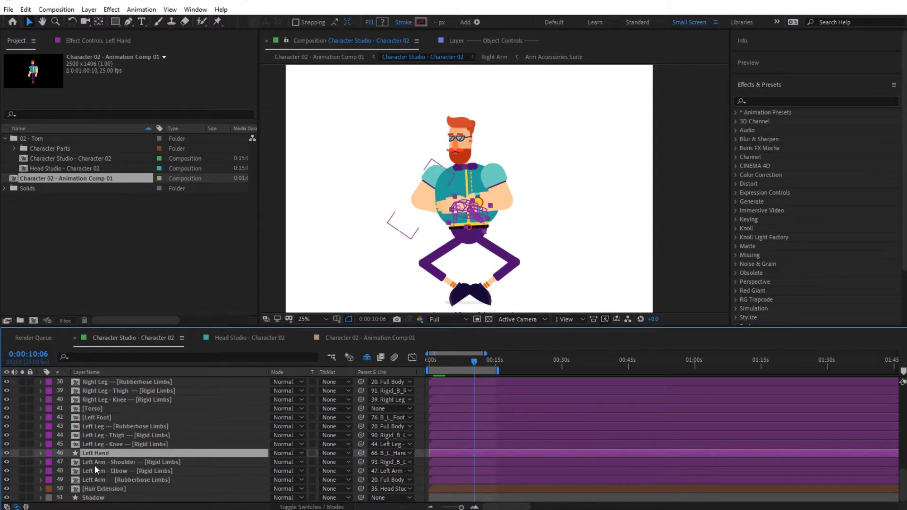
left_click(100, 480, "shift")
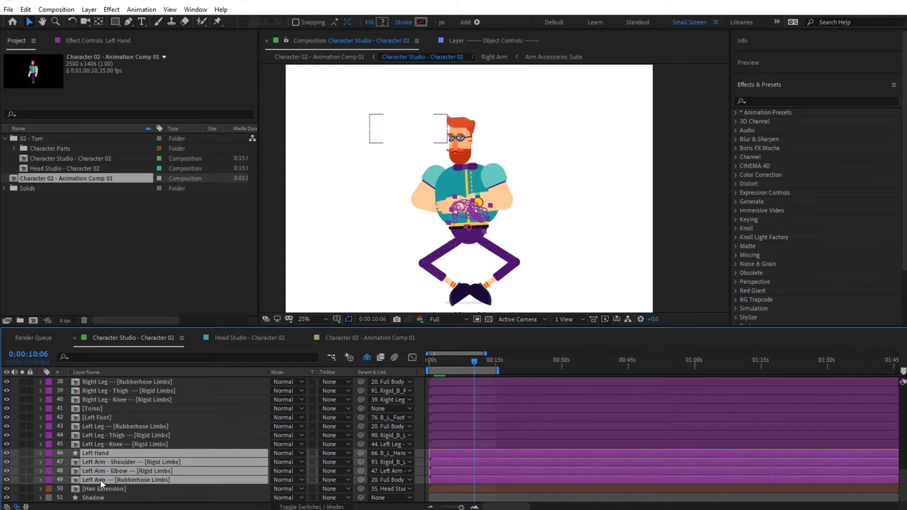
mouse_move(101, 468)
left_mouse_down()
mouse_move(115, 437)
mouse_move(109, 382)
mouse_move(129, 449)
mouse_move(117, 471)
left_mouse_up()
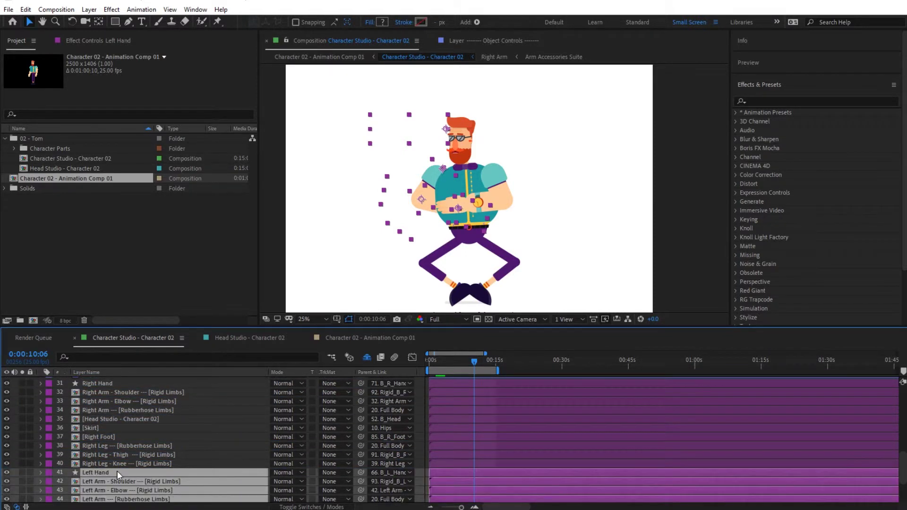
left_click(419, 415)
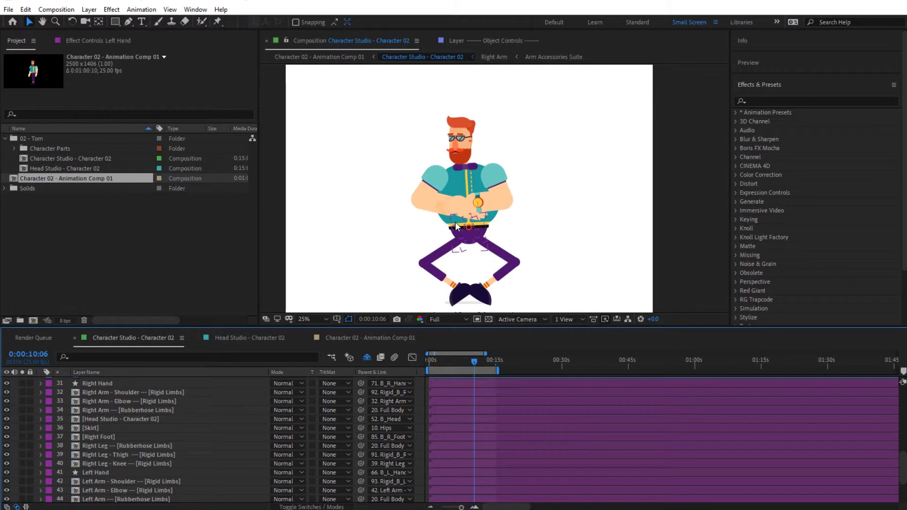
Preview the reordered limbs at several times, ending on the crouching pose at 0:00:09:00
key("space")
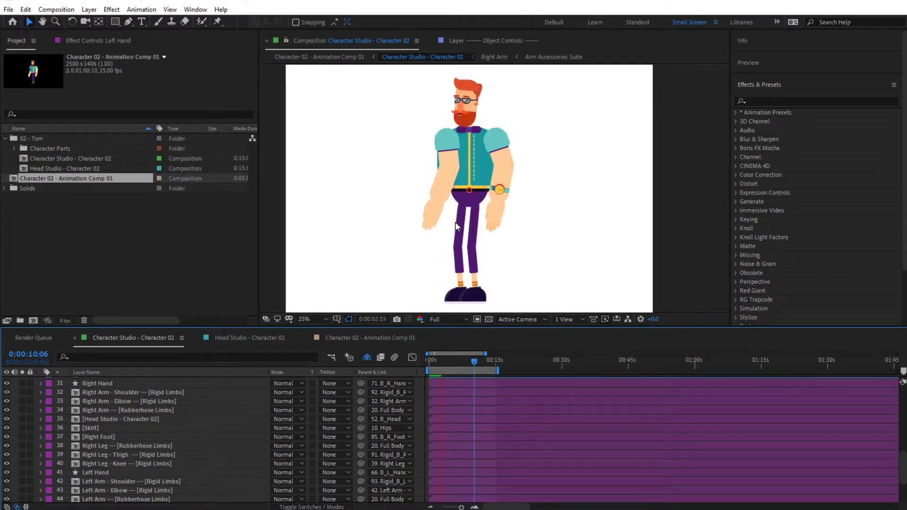
key("space")
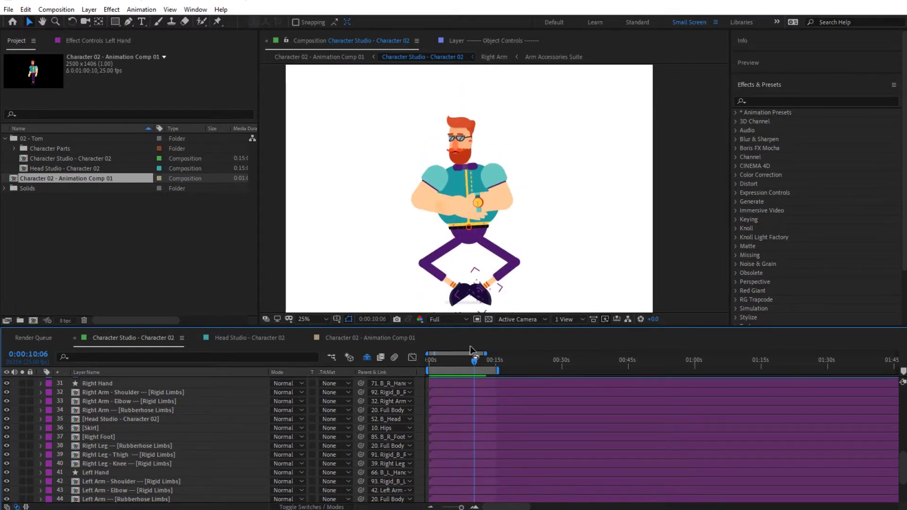
left_click(481, 363)
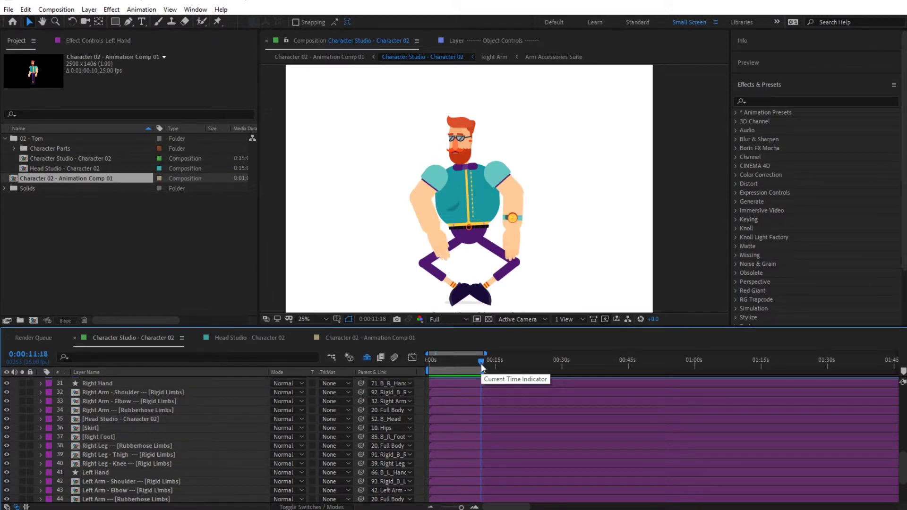
key("space")
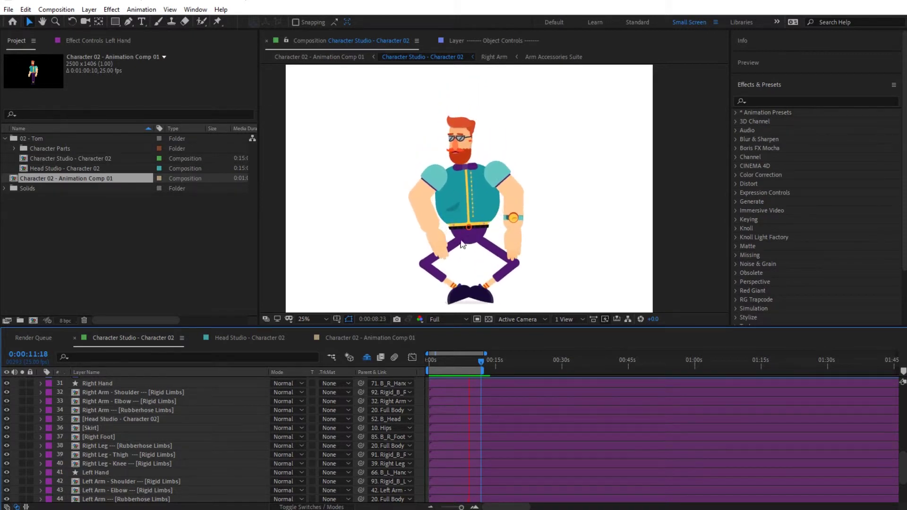
left_click(464, 362)
left_click(442, 362)
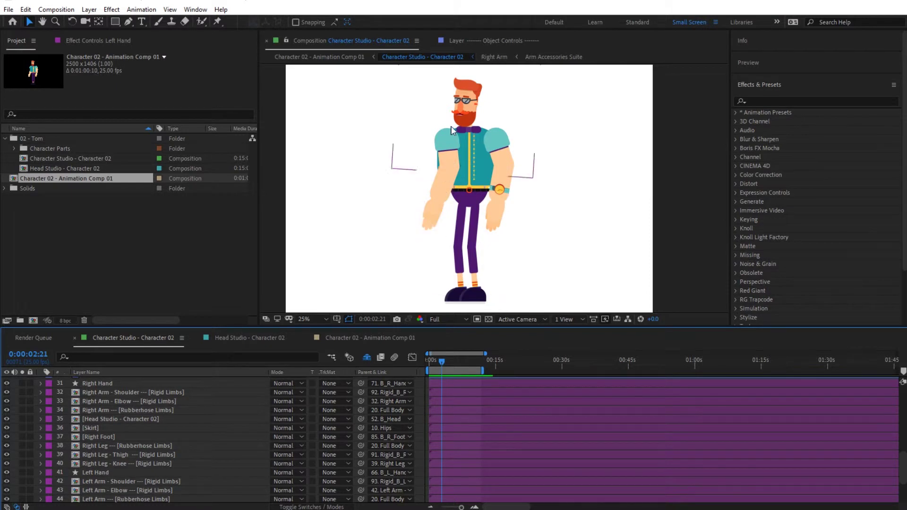
left_click(469, 363)
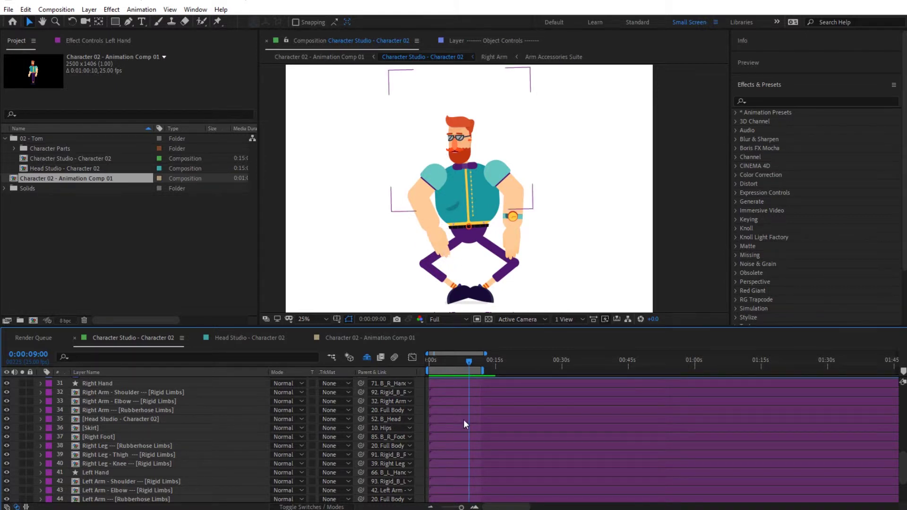
Move Left Hand and the three Left Arm layers to positions 46–49, below Left Leg – Knee and above Hair Extension
left_click(430, 365)
scroll(159, 456, "down", 3)
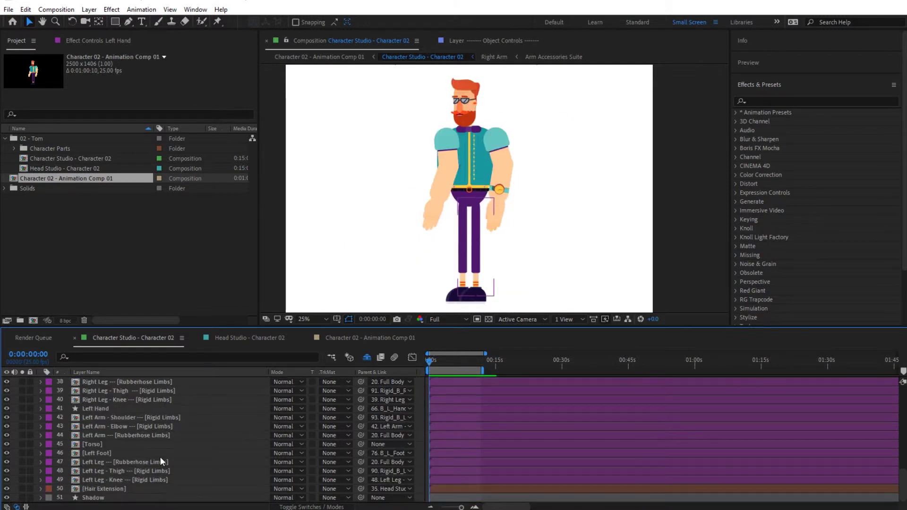
scroll(97, 426, "up", 1)
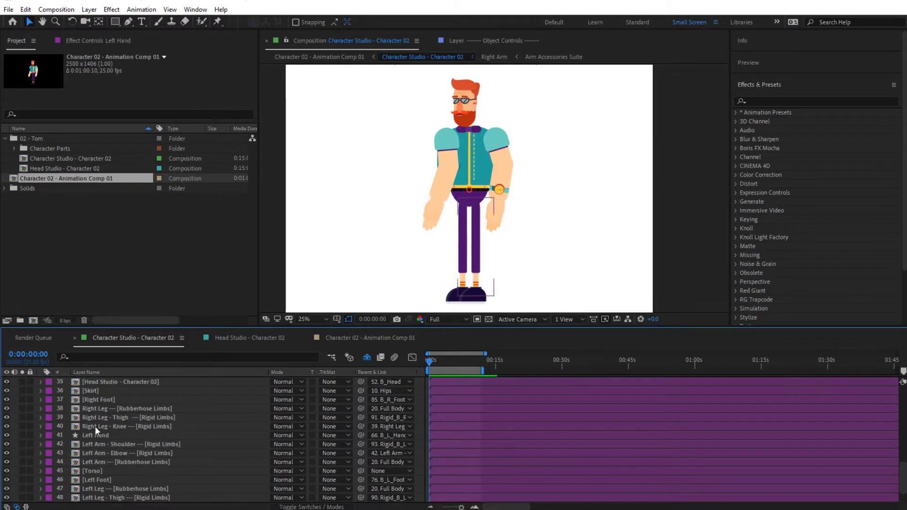
left_click(95, 434)
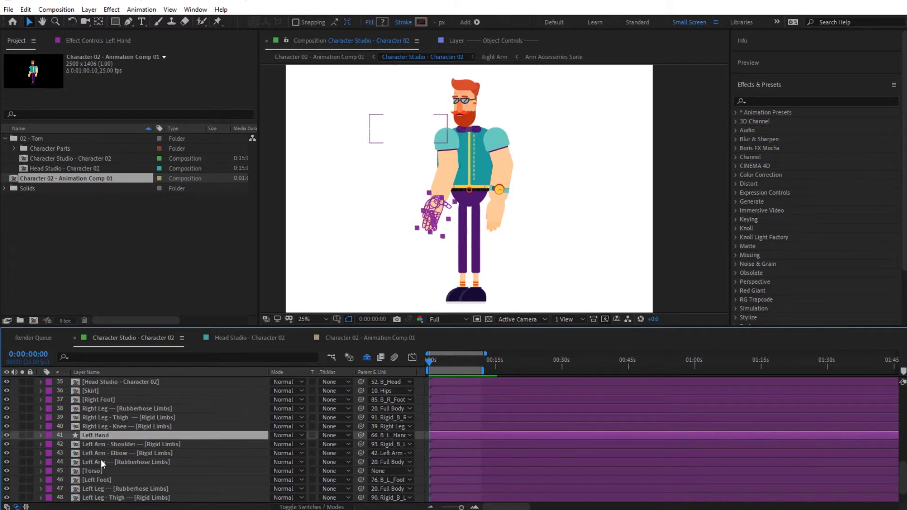
left_click(101, 460, "shift")
scroll(117, 443, "down", 1)
left_click_drag(97, 417, 125, 487)
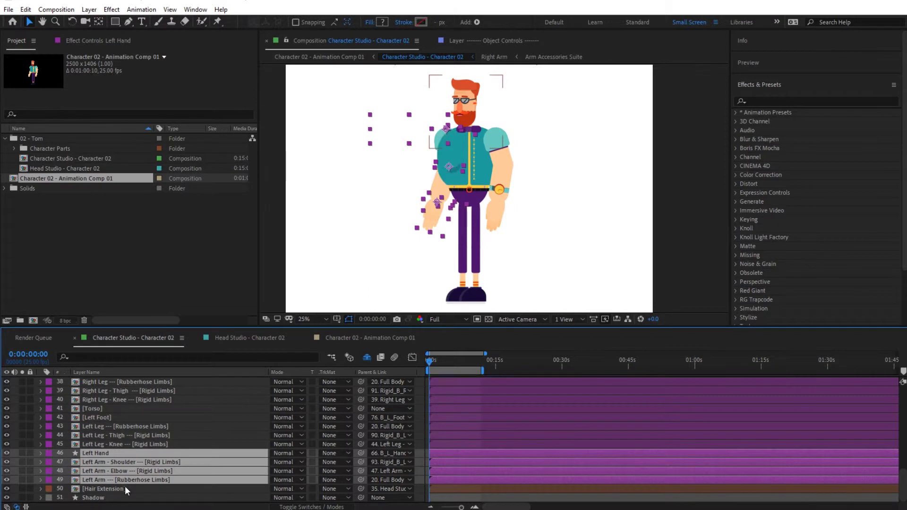
key("F2")
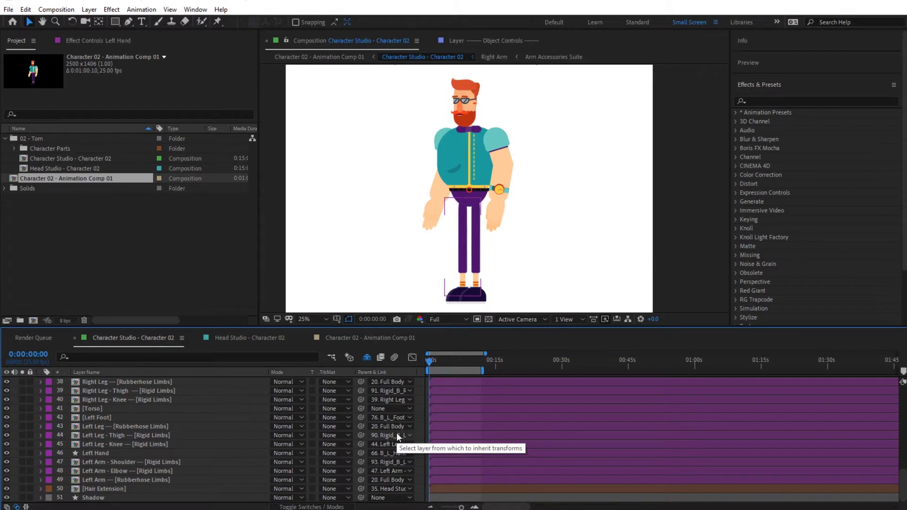
left_click(44, 160)
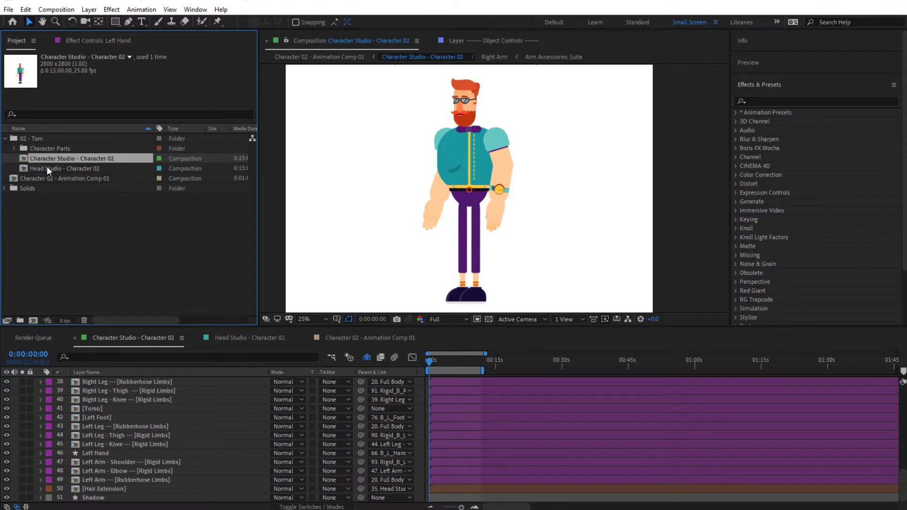
Duplicate Character Studio - Character 02 with Edit > Duplicate and select the new Character Studio - Character 03
left_click(26, 10)
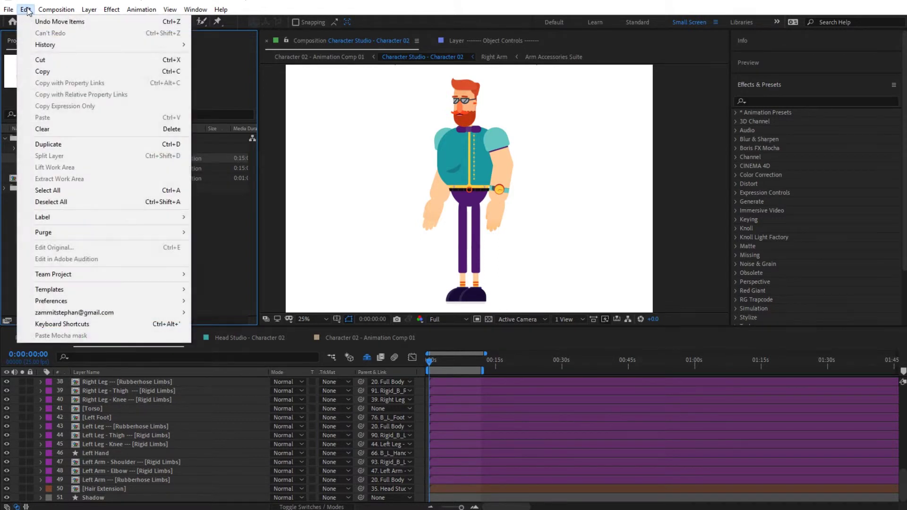
left_click(66, 141)
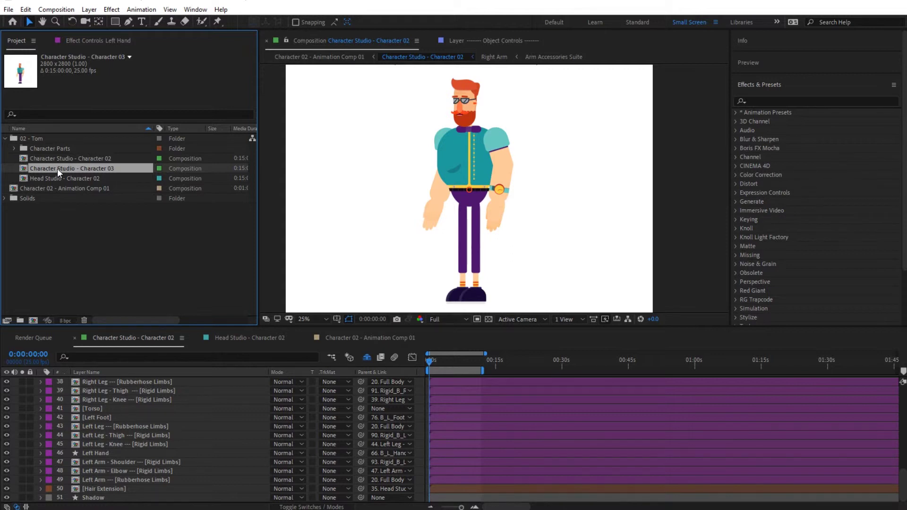
left_click(43, 160)
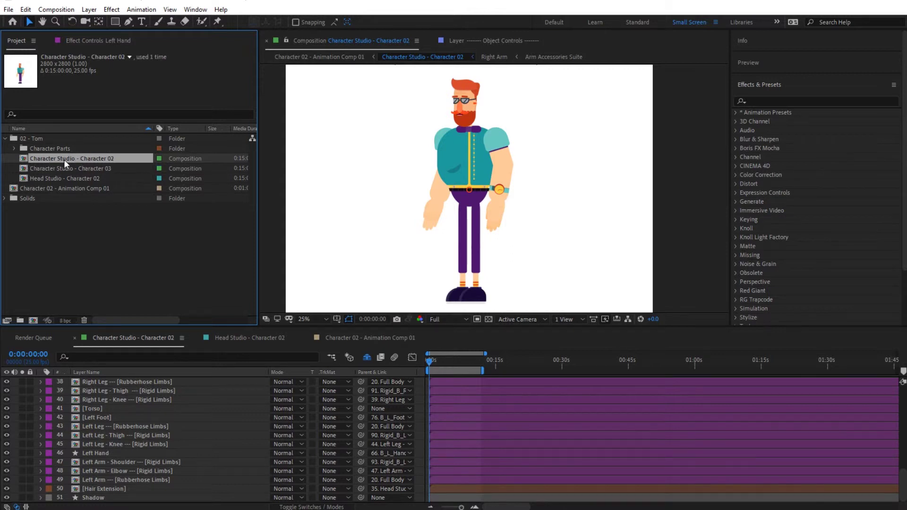
key("Down")
Open Character Studio - Character 03 and move the time to the cross-legged pose at 0:00:10:11
left_click(51, 172)
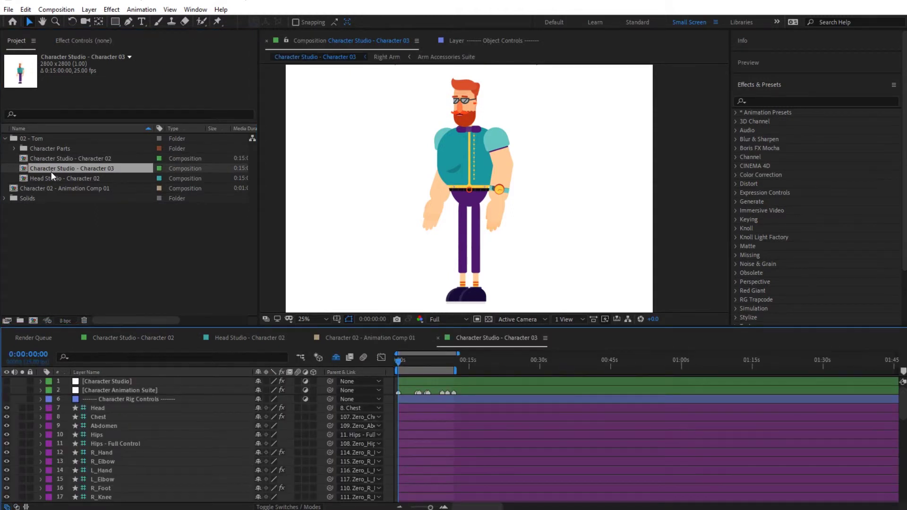
left_click(416, 364)
left_click(434, 363)
left_click(447, 363)
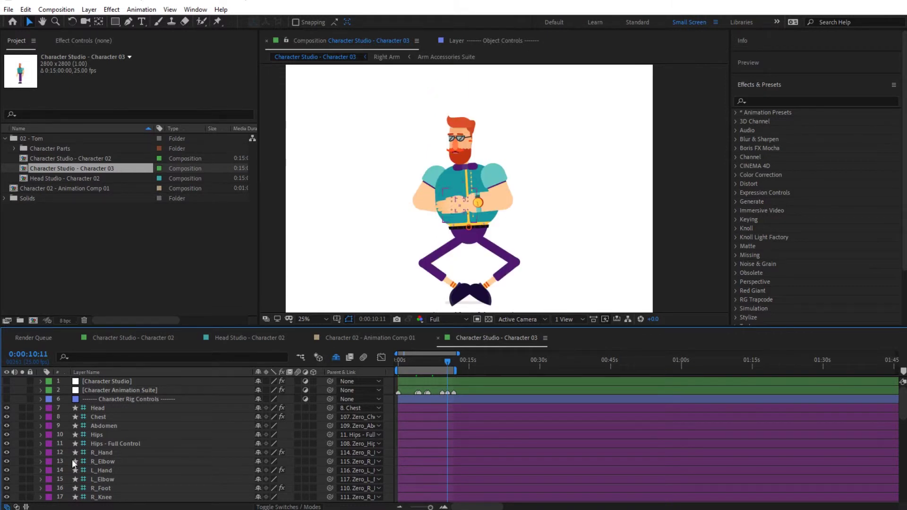
Drag Left Hand and the three Left Arm layers up to positions 37–40, directly below [Skirt]
scroll(147, 436, "down", 6)
scroll(146, 436, "down", 5)
left_click(130, 426)
left_click(115, 473)
left_click(101, 479)
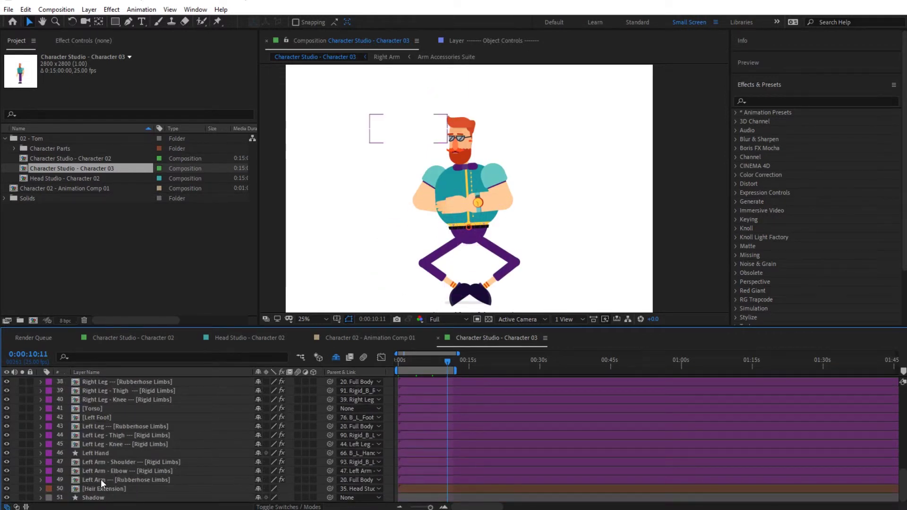
left_click(91, 451, "shift")
left_click_drag(98, 458, 128, 455)
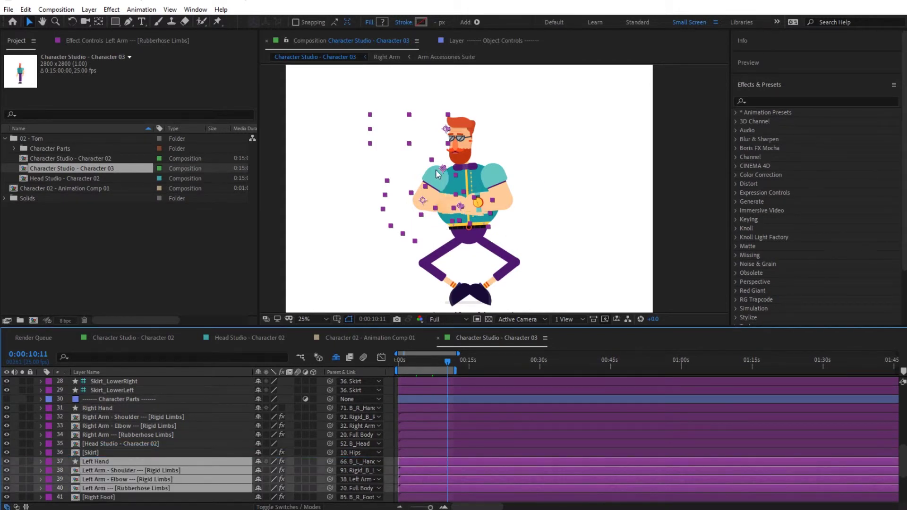
left_click(385, 417)
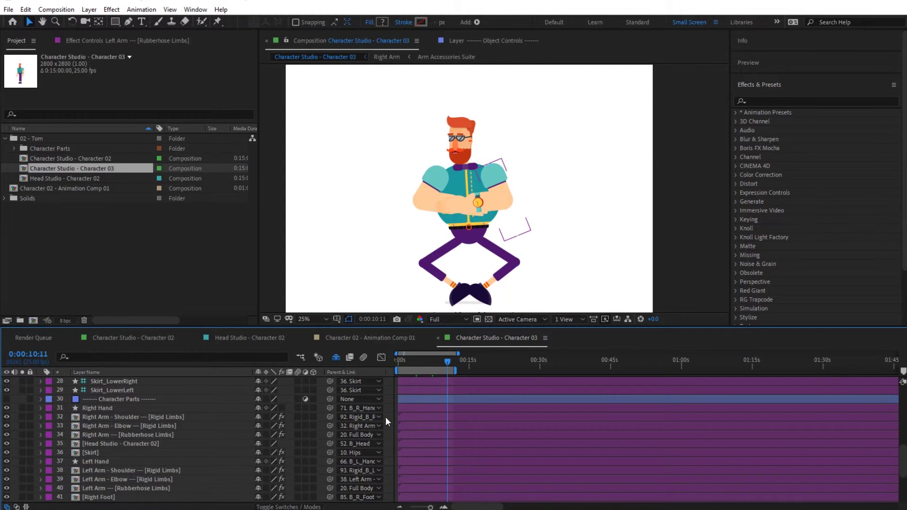
left_click(53, 159)
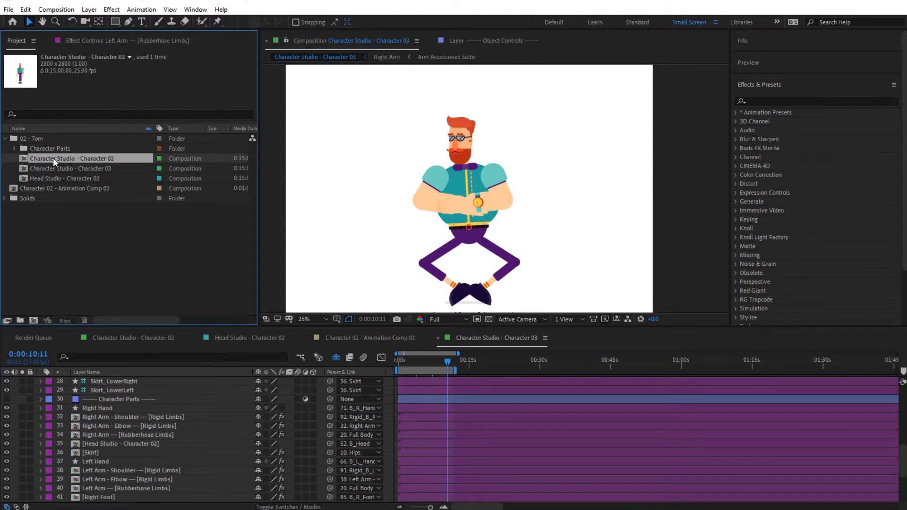
double_click(53, 157)
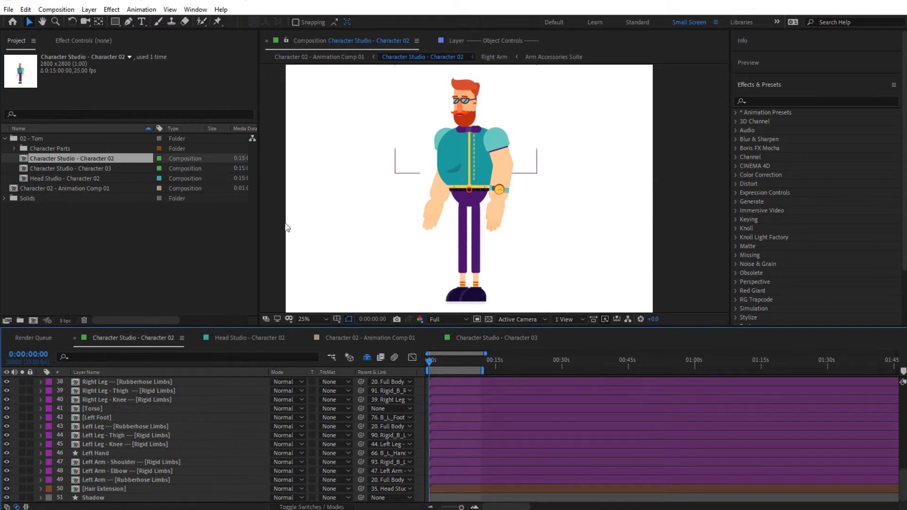
double_click(78, 169)
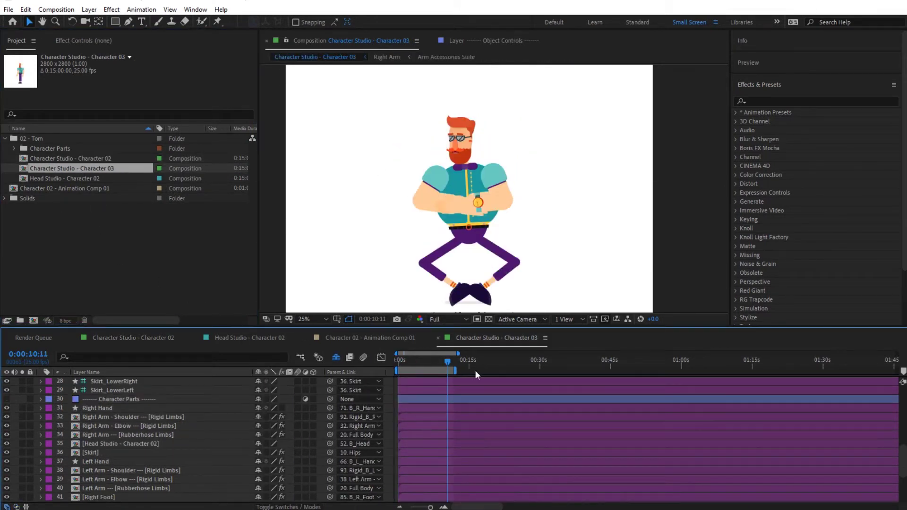
left_click(402, 361)
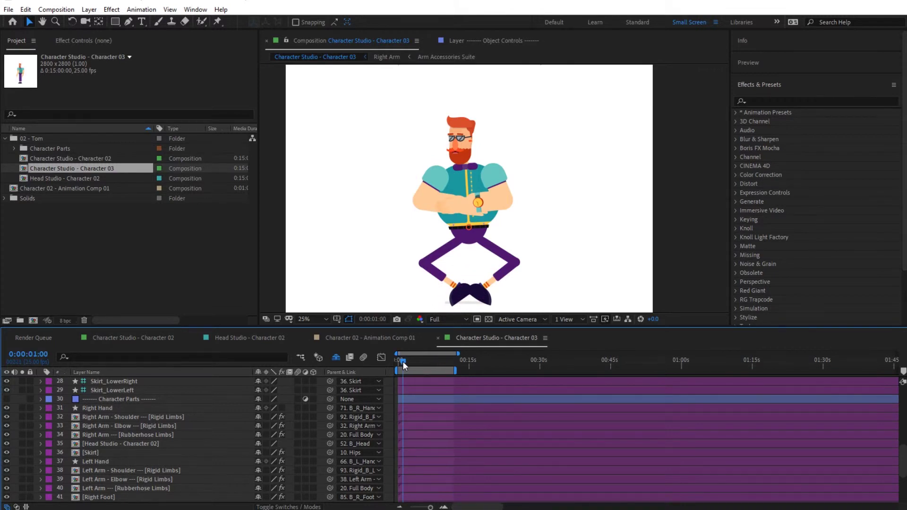
left_click(443, 360)
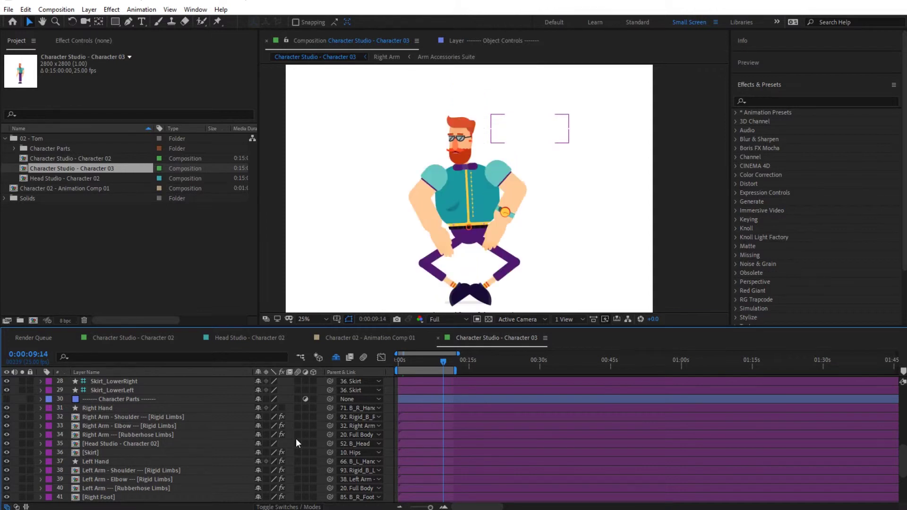
left_click(71, 188)
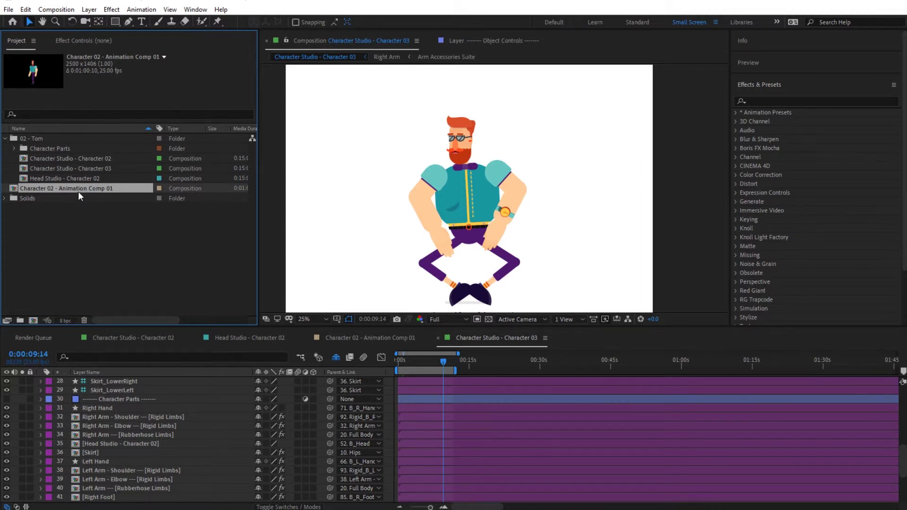
In Character 02 - Animation Comp 01, add Character Studio - Character 03 as layer 1 above Character 02
double_click(78, 191)
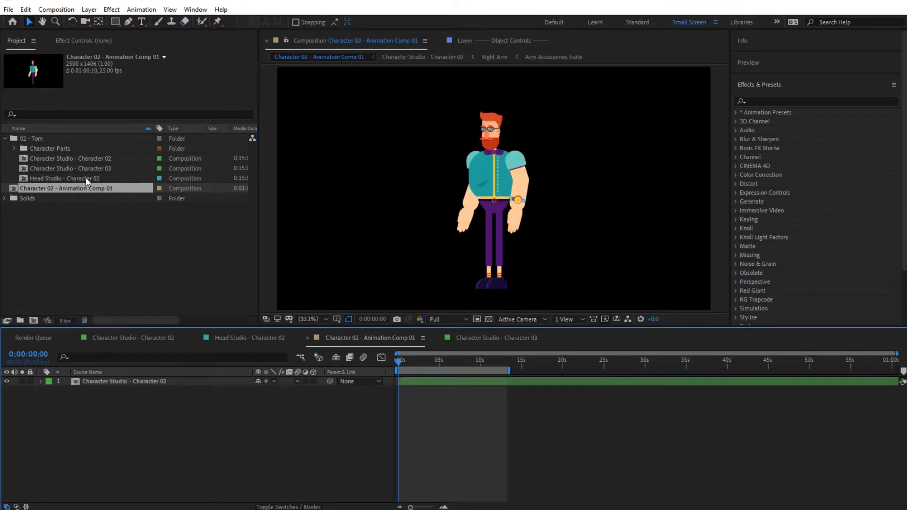
left_click_drag(67, 168, 166, 388)
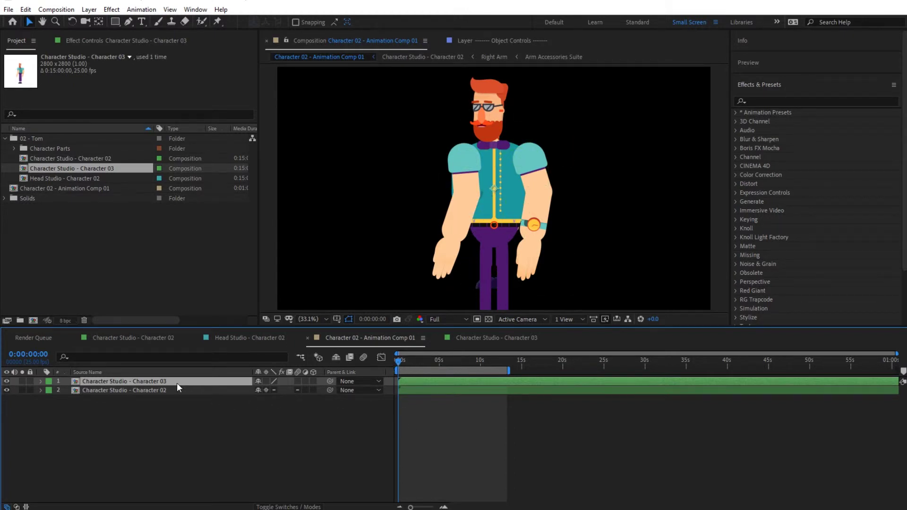
left_click(177, 388, "shift")
Paste Character 02's position onto the Character 03 layer so both match, then collapse both layers
key("p")
left_click(42, 399)
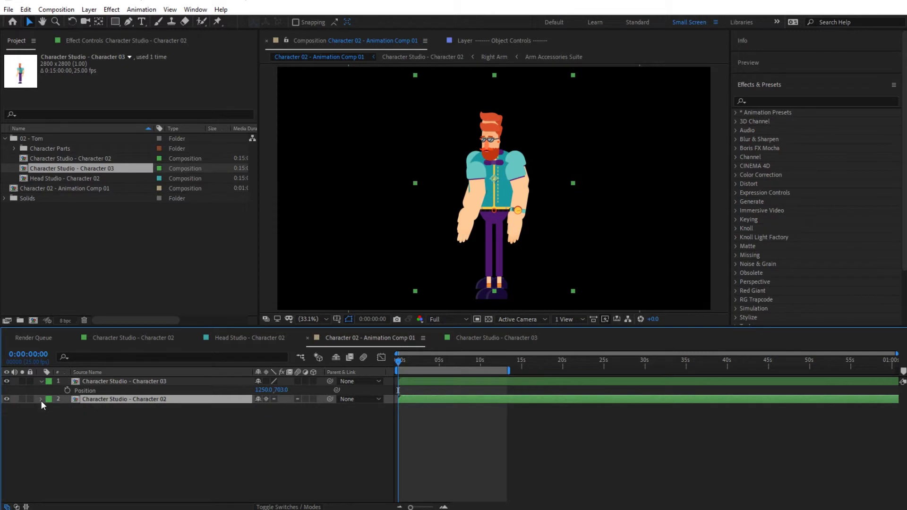
left_click(69, 410)
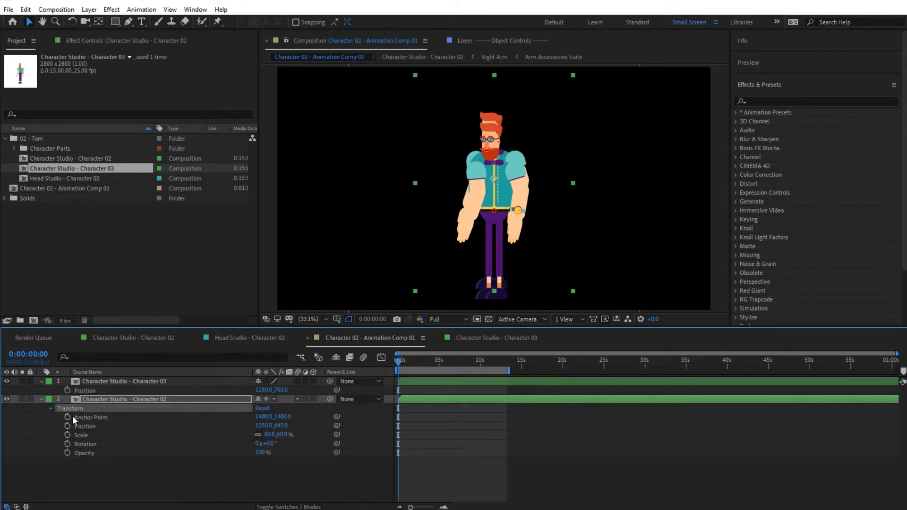
left_click(56, 381)
left_click(43, 382)
left_click(43, 382)
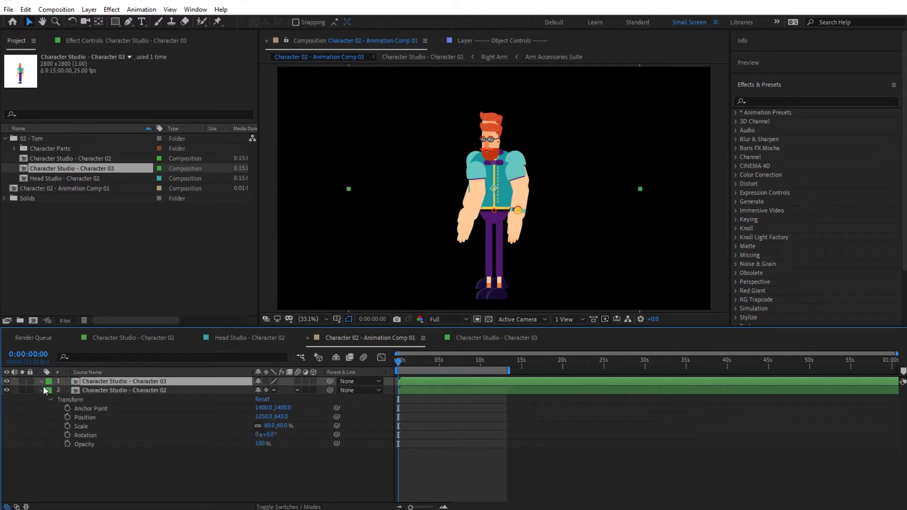
left_click(64, 395)
key("ctrl+v")
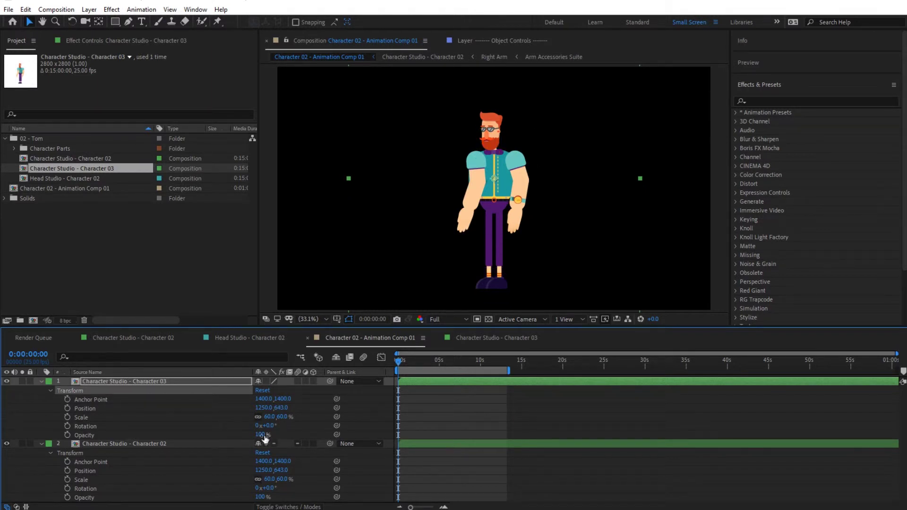
left_click(42, 381)
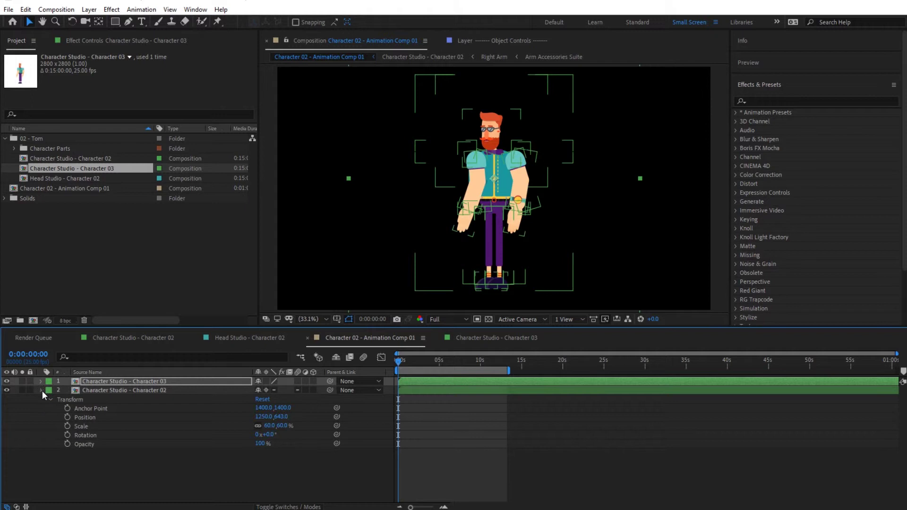
left_click(41, 390)
left_click(343, 492)
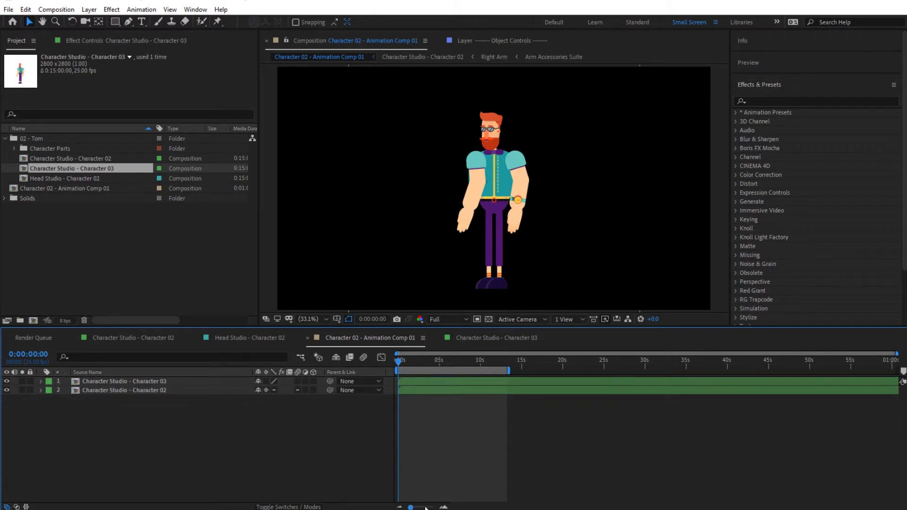
left_click(218, 381)
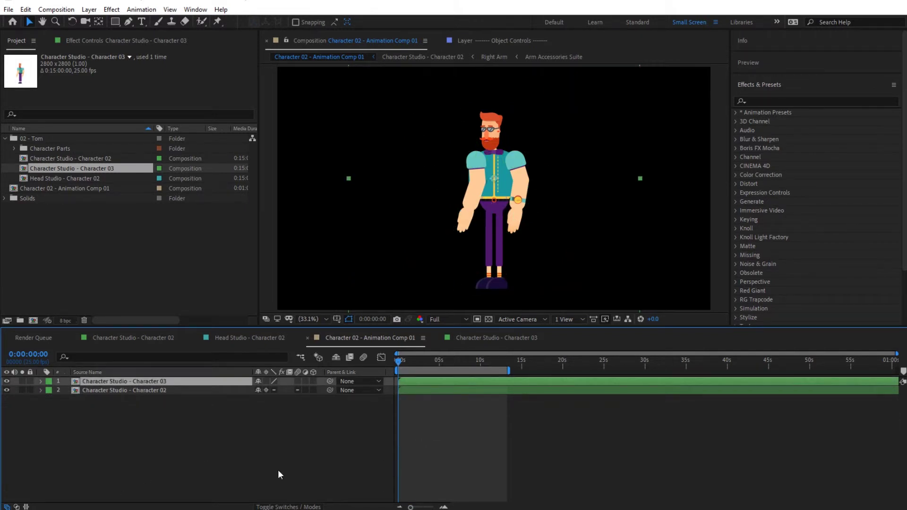
Zoom the timeline in and trim the Character 03 layer's in-point a few seconds later
left_click_drag(411, 507, 416, 507)
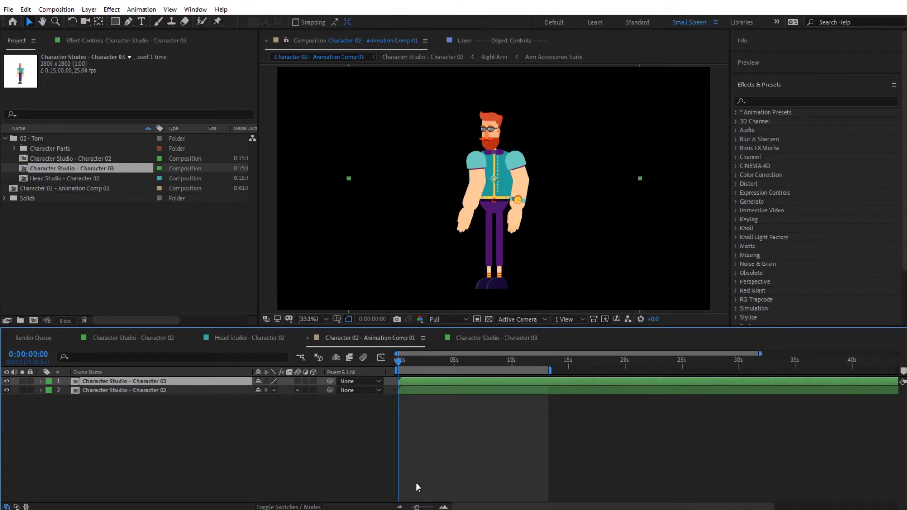
left_click_drag(399, 384, 459, 363)
left_click(450, 360)
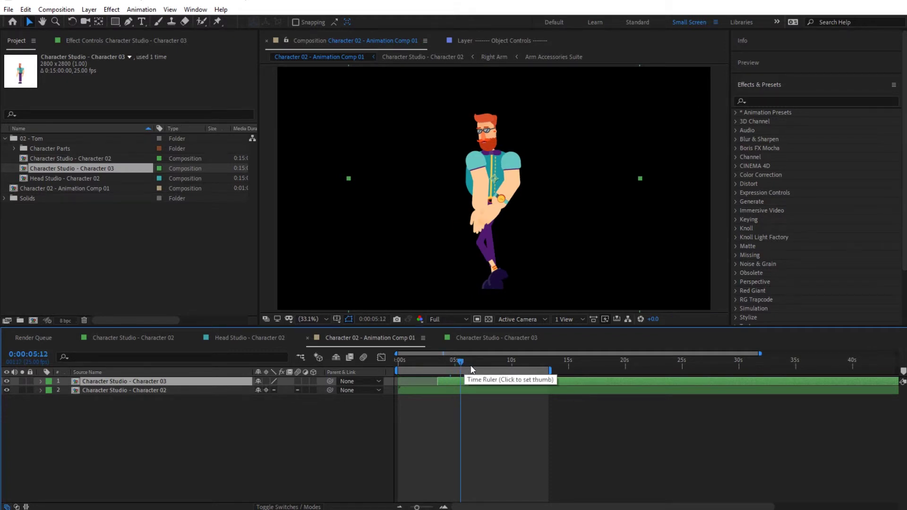
Step through frames to find the switch frame at 0:00:08:05, with the character standing upright
left_click(471, 365)
left_click(486, 364)
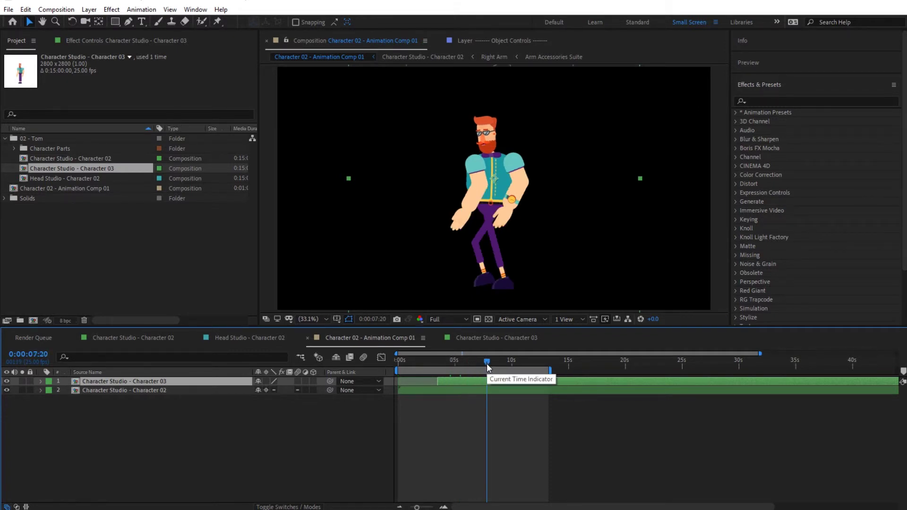
left_click(493, 363)
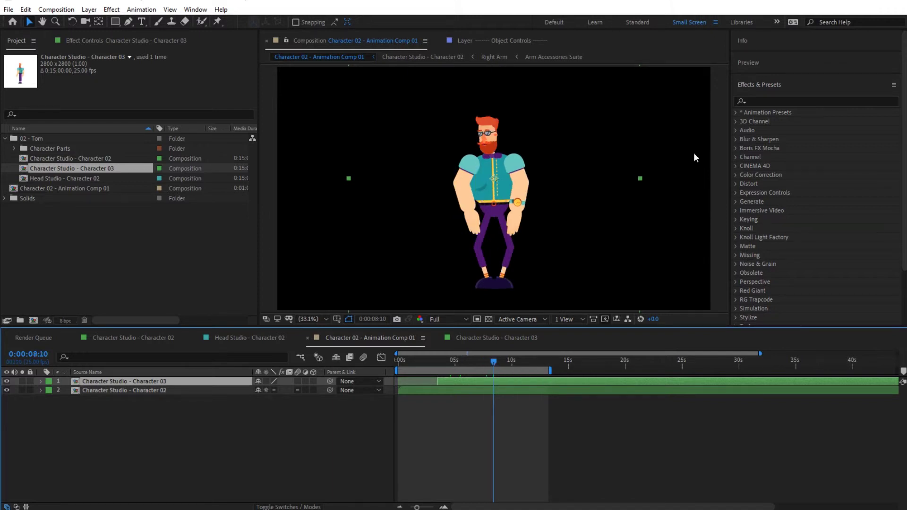
left_click(757, 61)
left_click(770, 80)
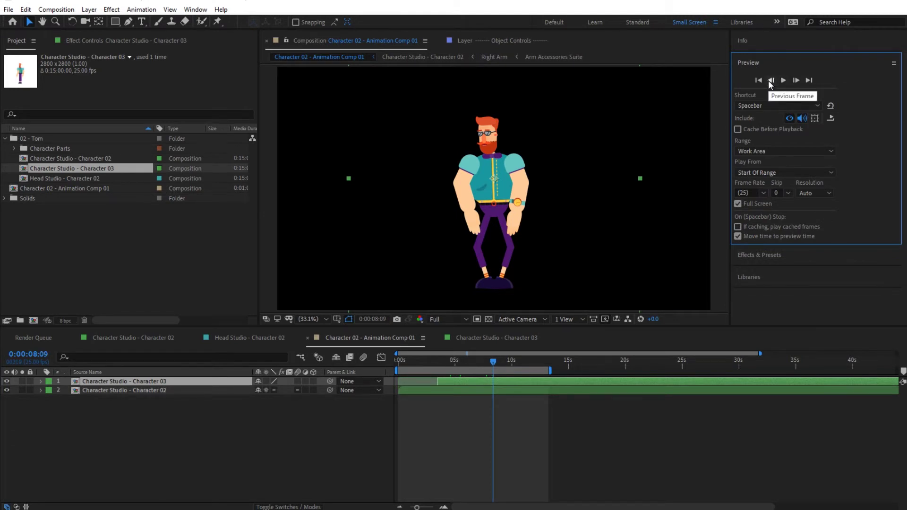
left_click(770, 79)
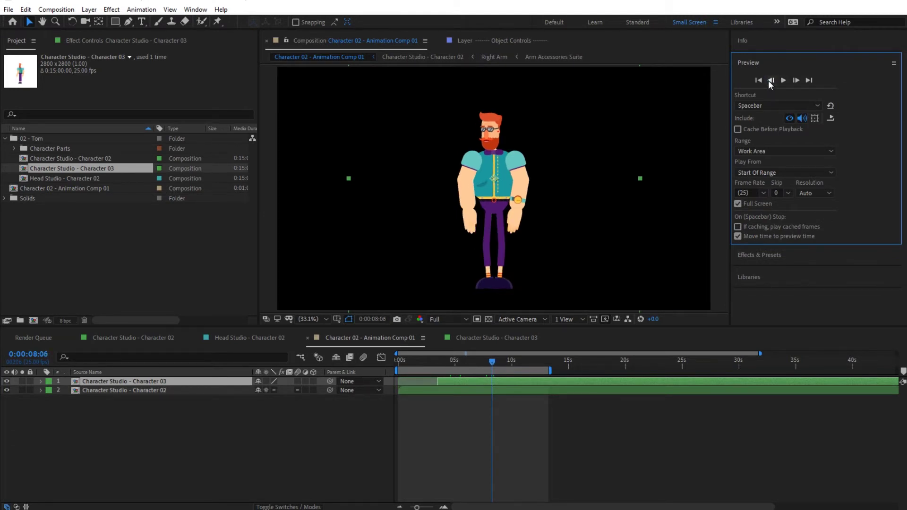
left_click(769, 80)
left_click(769, 80)
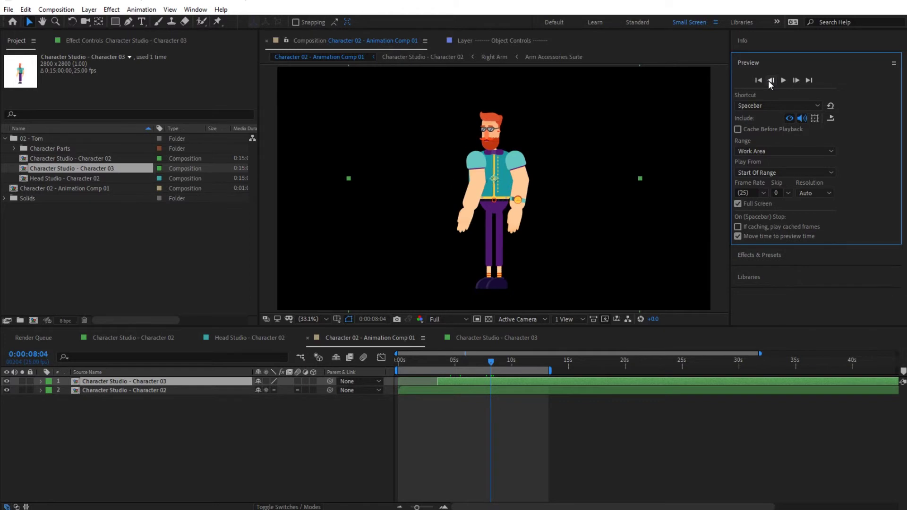
left_click(795, 82)
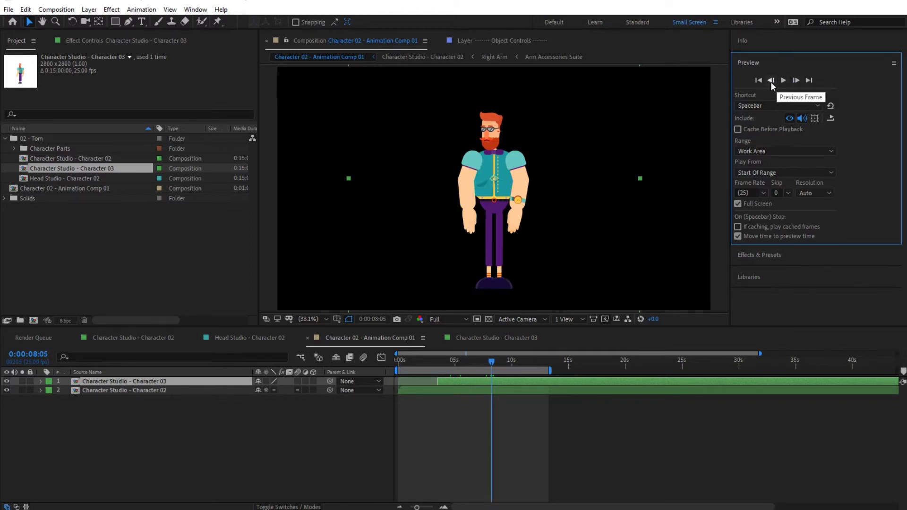
left_click(483, 384)
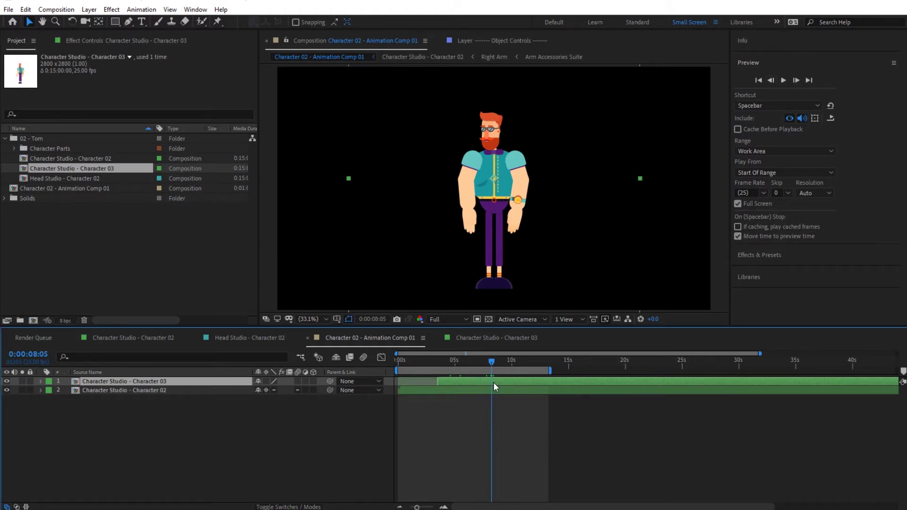
Split Character 03 at 0:00:08:05 and delete its earlier piece
left_click(26, 9)
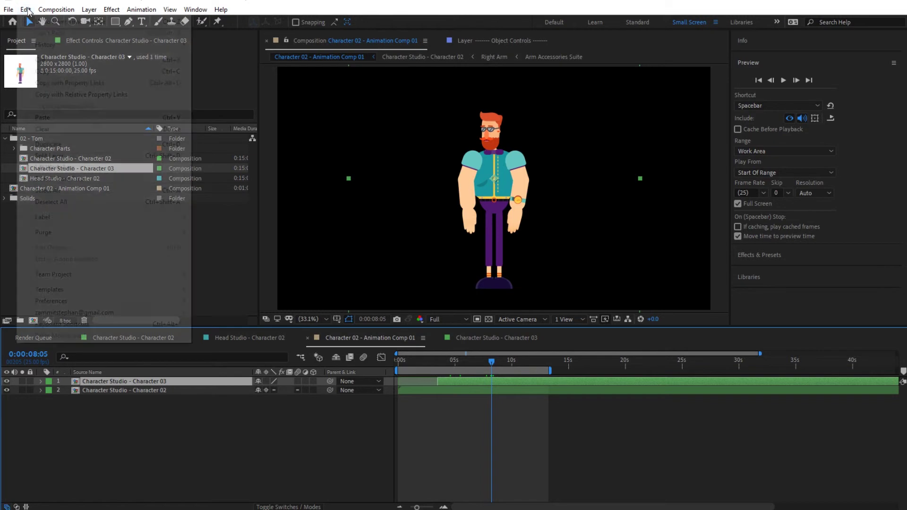
left_click(71, 156)
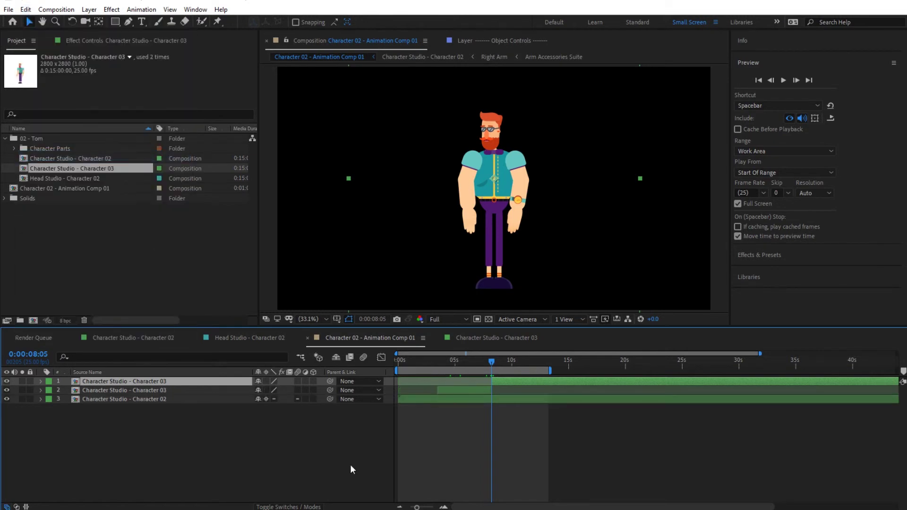
left_click(450, 390)
key("Delete")
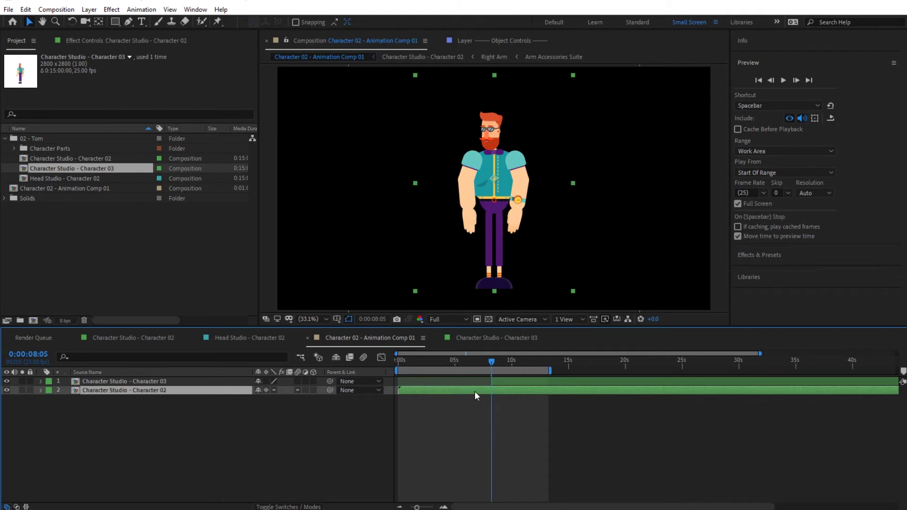
Split Character 02 at 0:00:08:05 and delete the piece after the cut
left_click(56, 9)
left_click(26, 9)
left_click(26, 9)
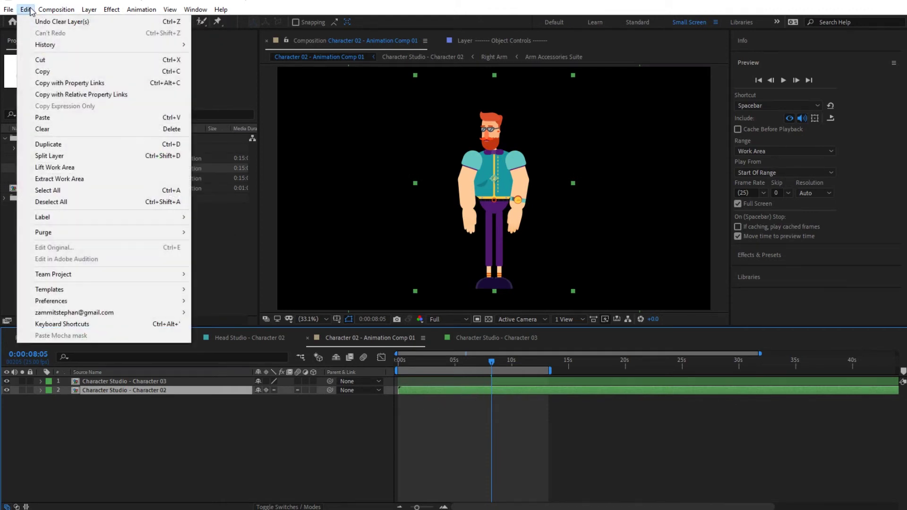
left_click(76, 157)
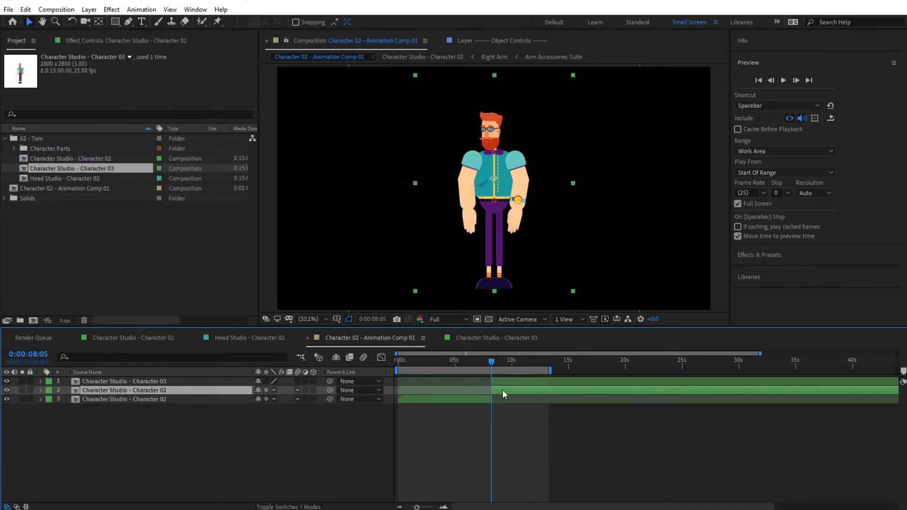
key("Delete")
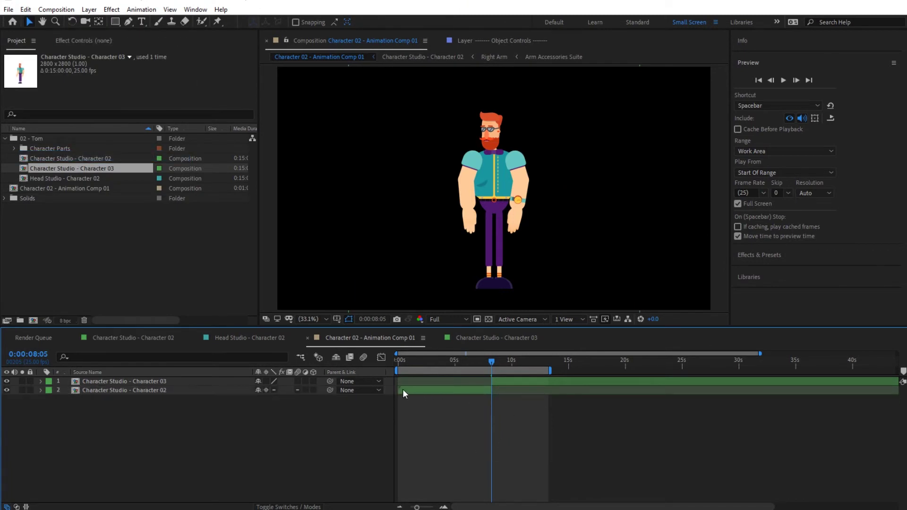
left_click(452, 393)
left_click(426, 364)
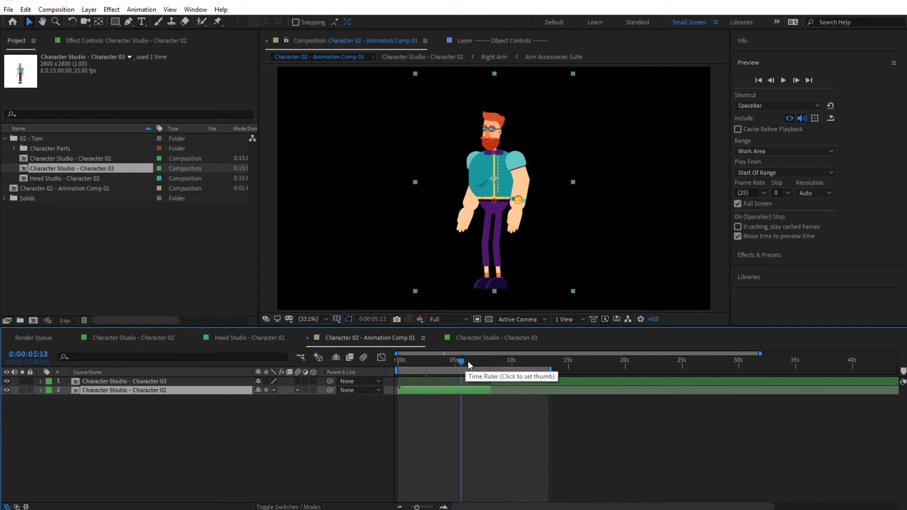
left_click(481, 361)
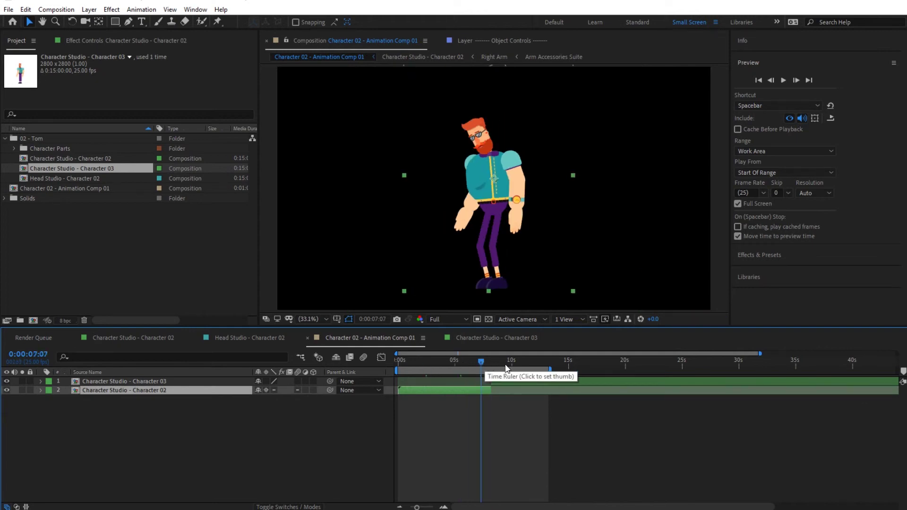
left_click(506, 362)
left_click(492, 360)
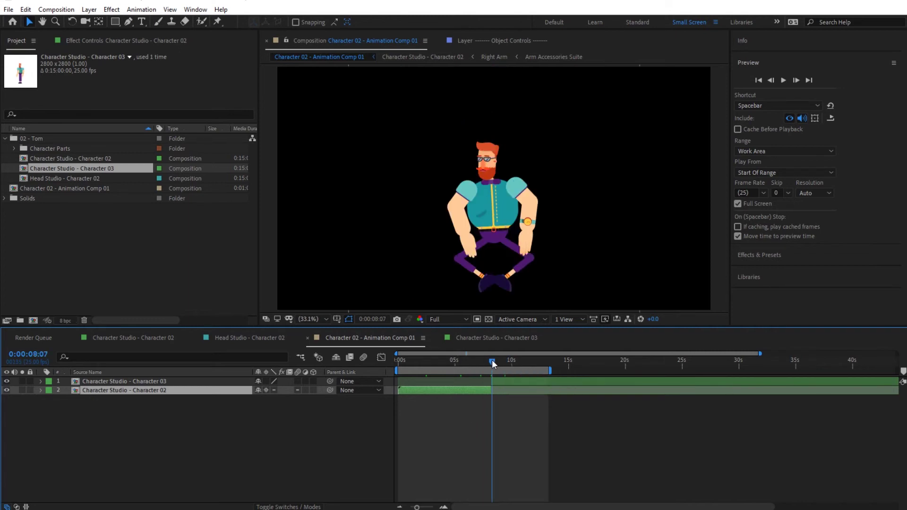
left_click(516, 362)
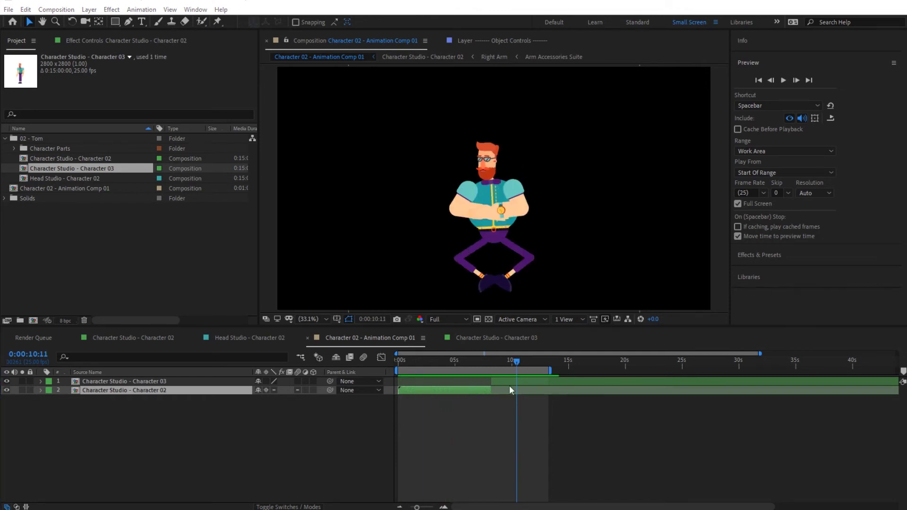
left_click(515, 364)
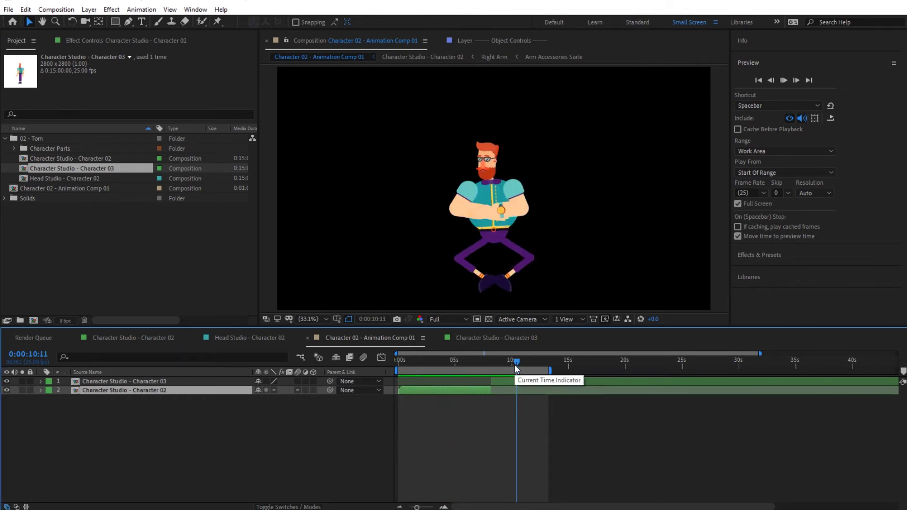
key("space")
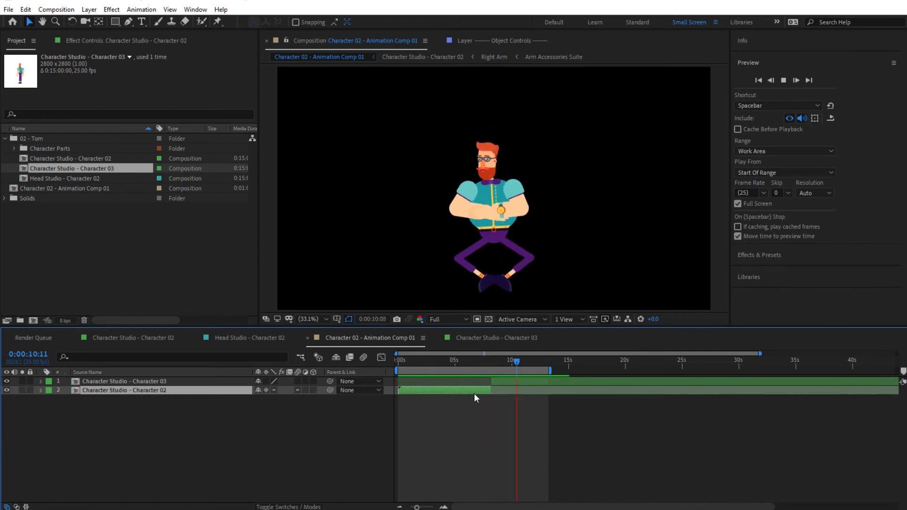
left_click(518, 362)
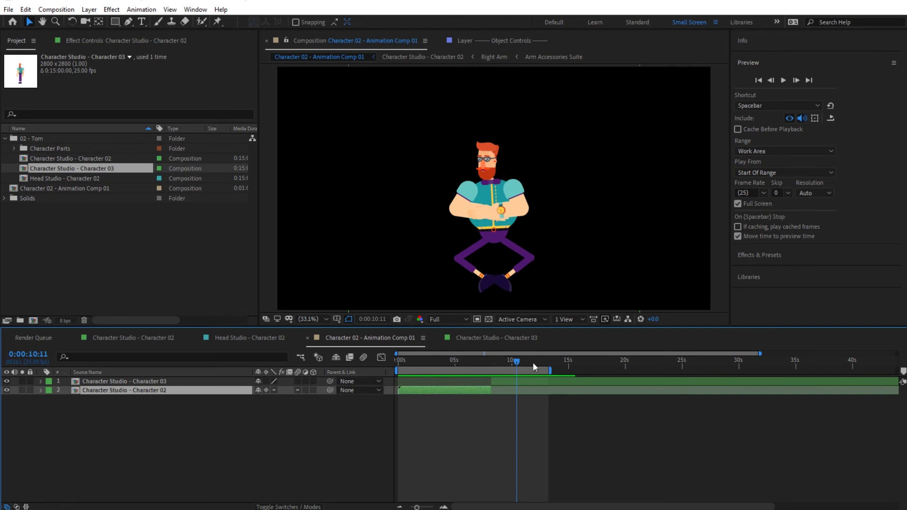
left_click(532, 362)
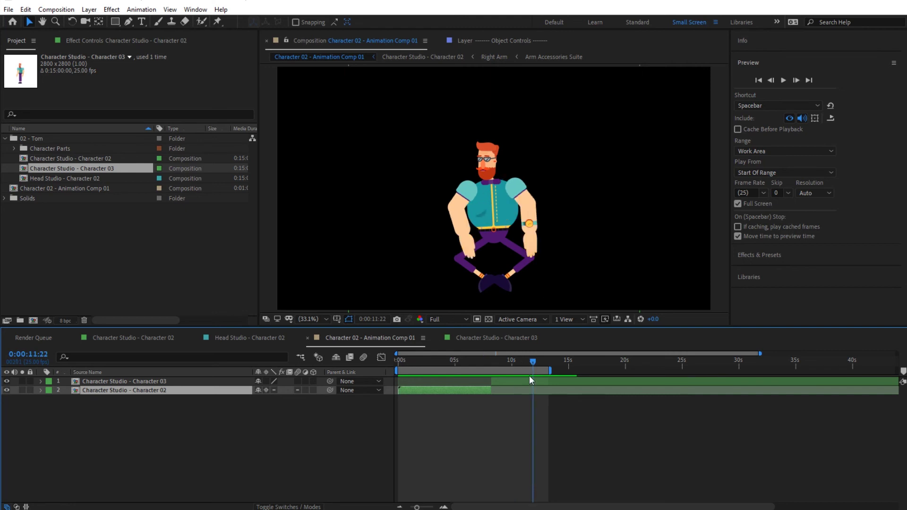
left_click(539, 362)
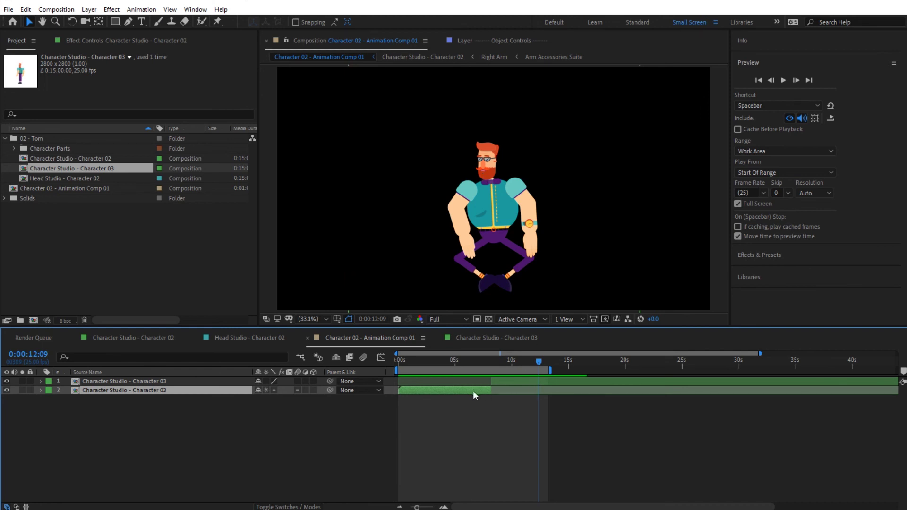
left_click(540, 382)
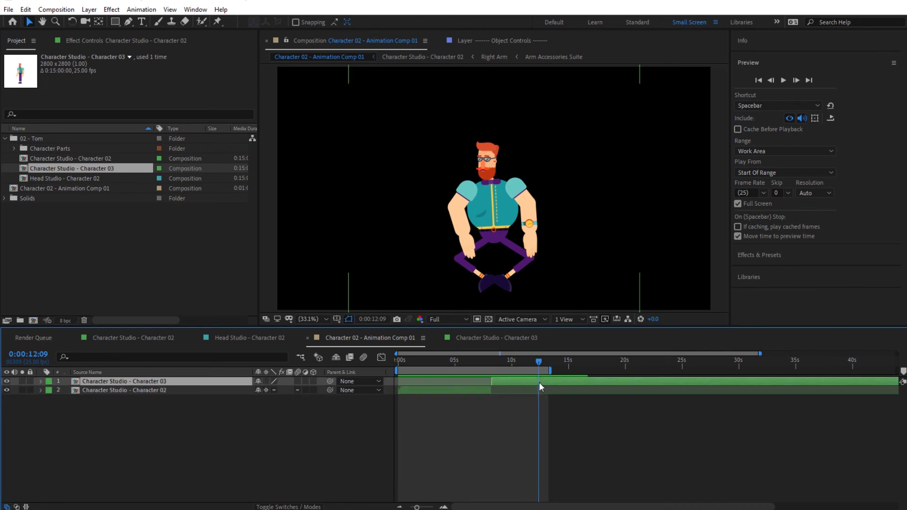
left_click(427, 390)
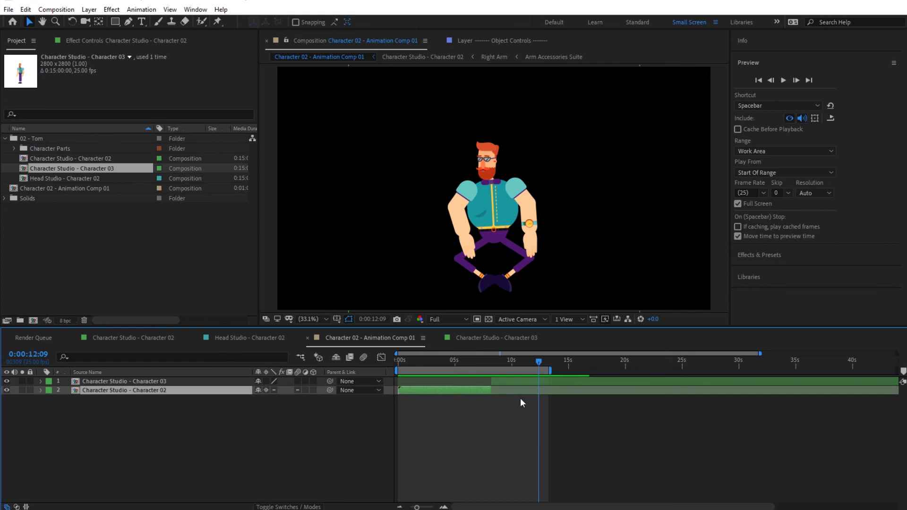